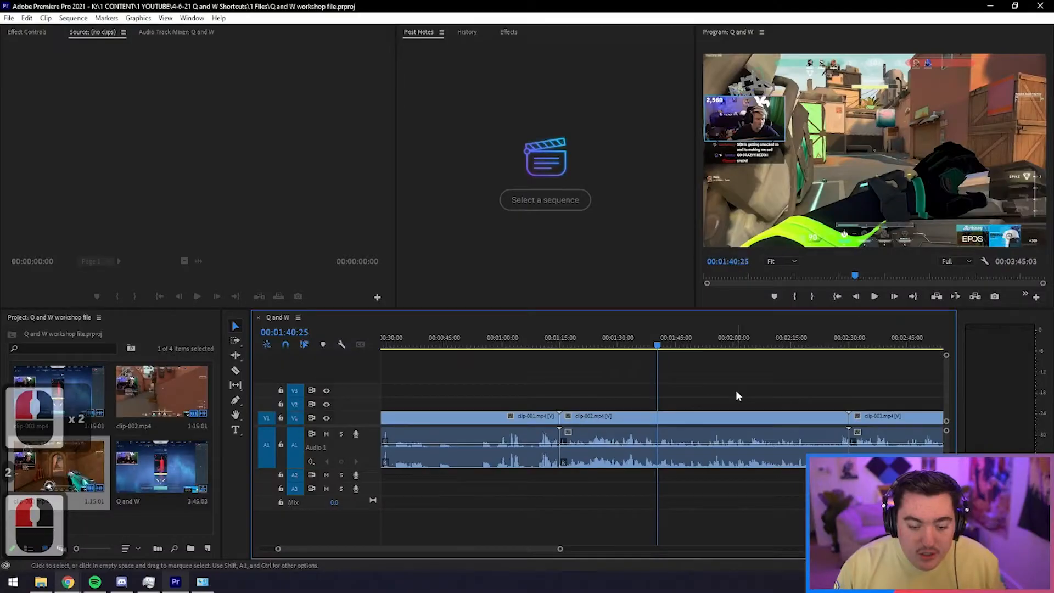
# Step: Try splitting clip-002 at the playhead and ripple trimming away the section before the cut
pyautogui.click(679, 417)
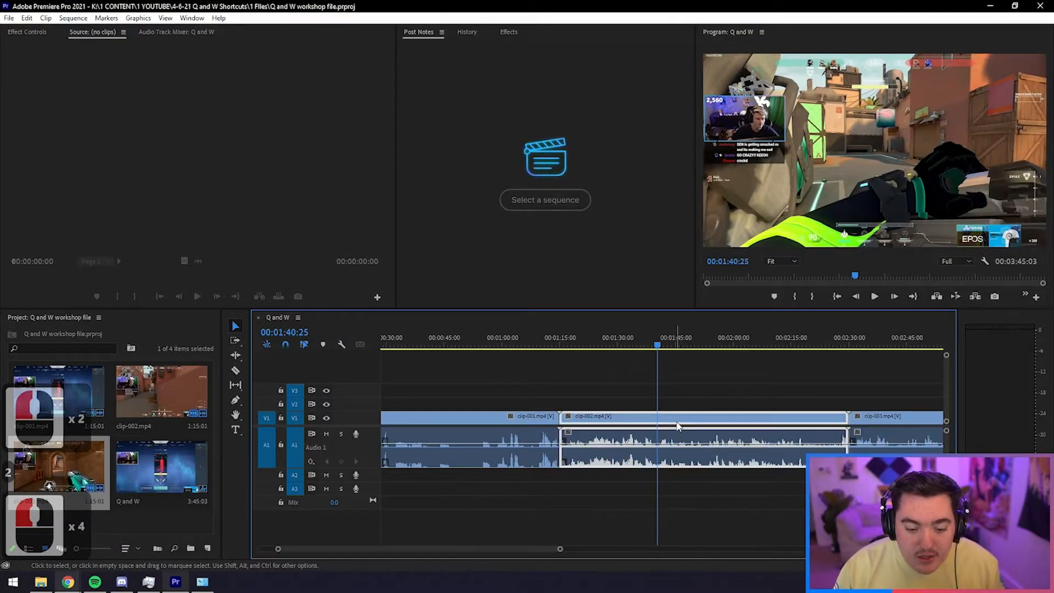
pyautogui.click(756, 397)
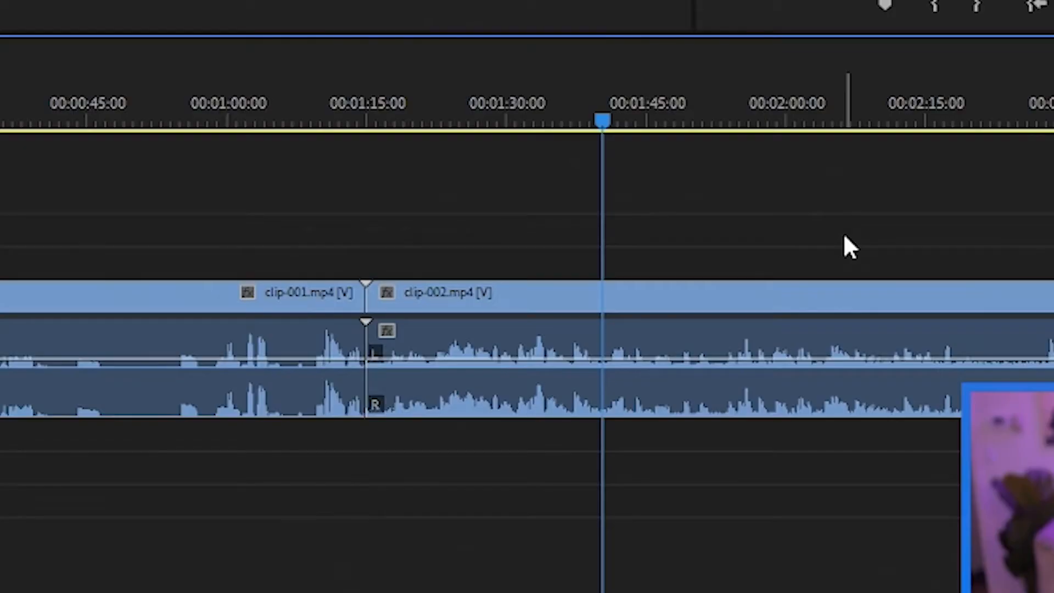
pyautogui.press('c')
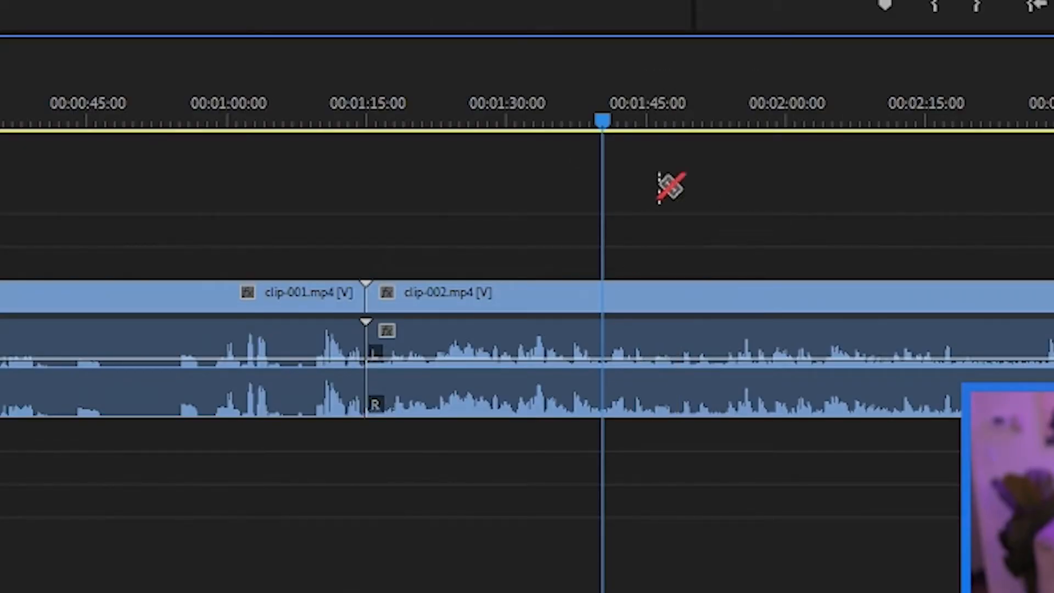
pyautogui.click(604, 297)
pyautogui.press('v')
pyautogui.click(521, 416)
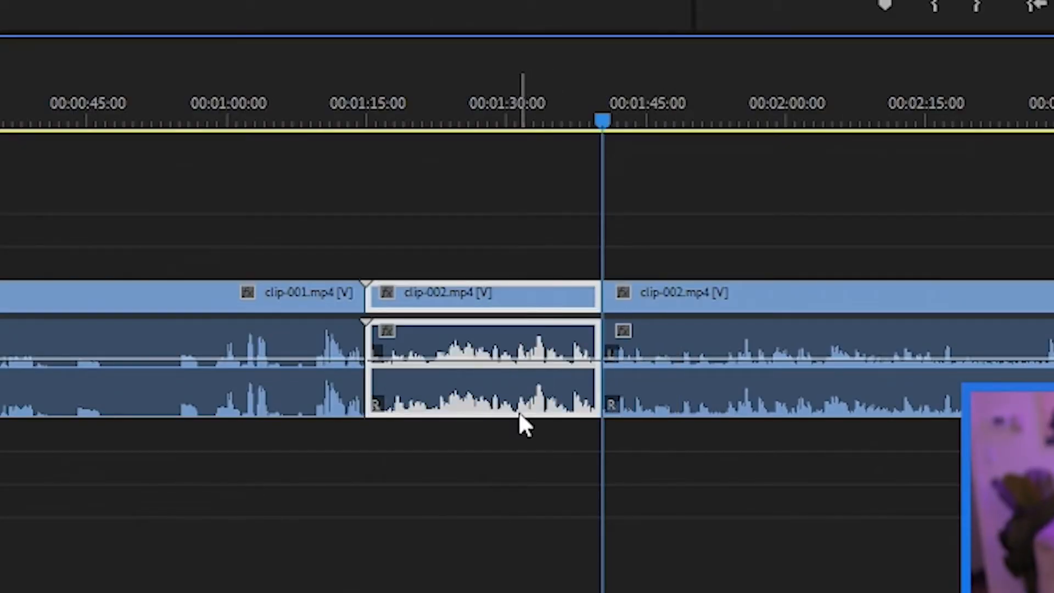
pyautogui.press('q')
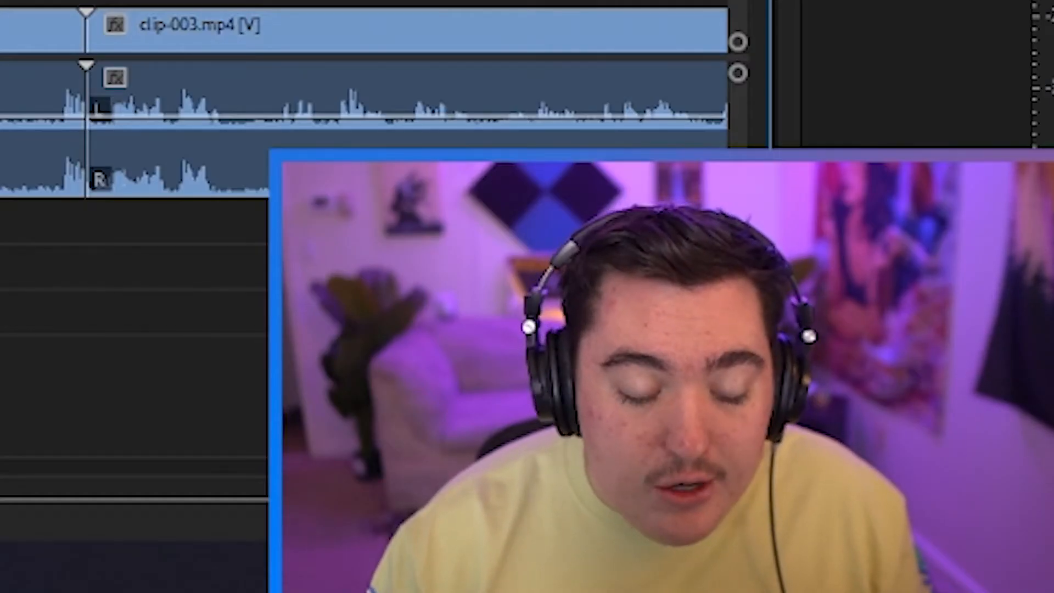
pyautogui.hotkey('ctrl', 'z')
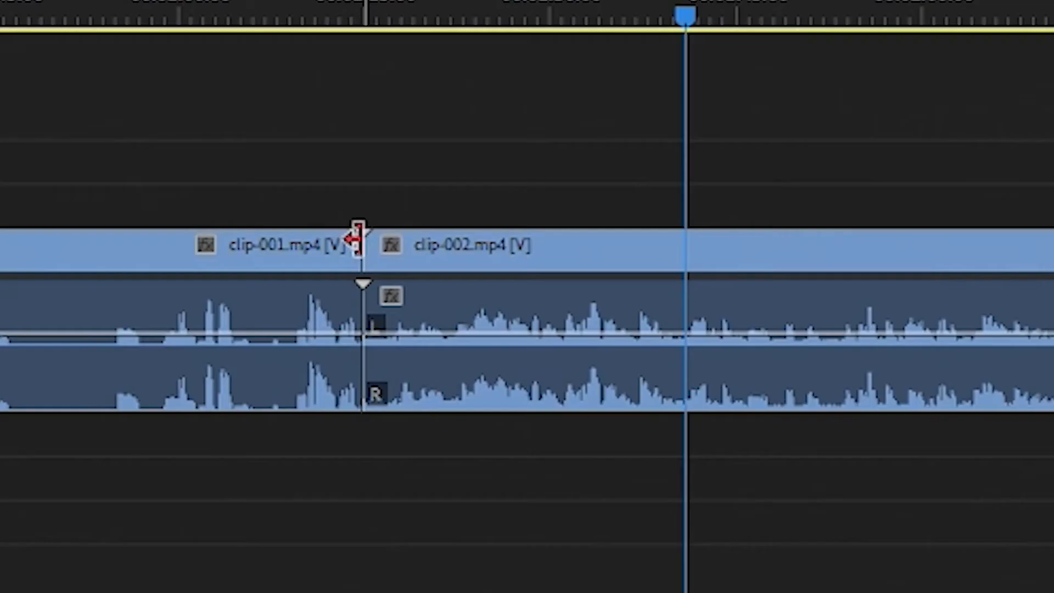
# Step: Try adding an edit to clip-002 at 00:01:40:51 and selecting the section before it, undoing the edit
pyautogui.click(559, 416)
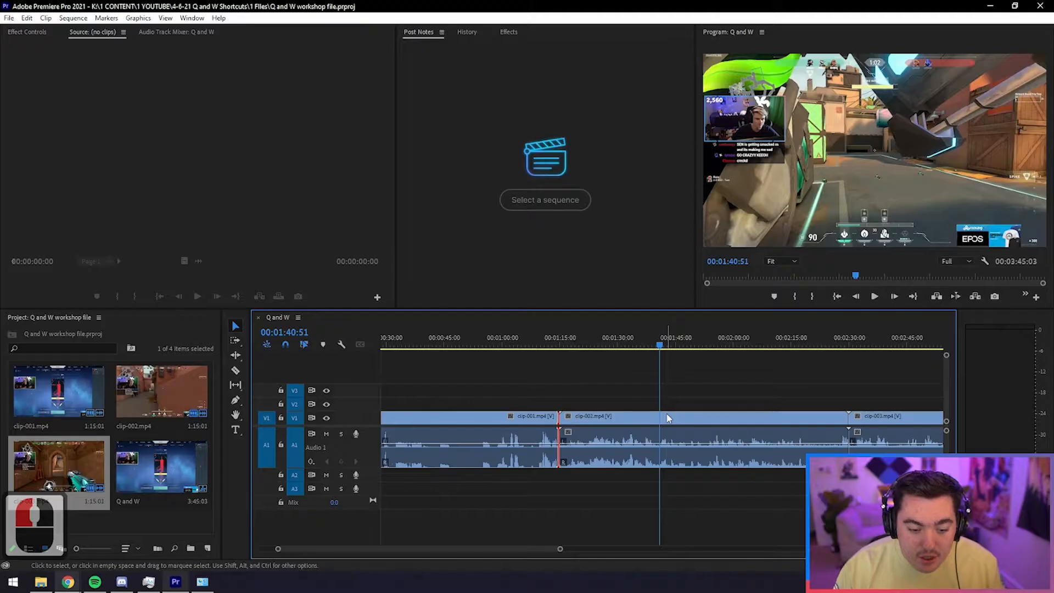
pyautogui.click(771, 396)
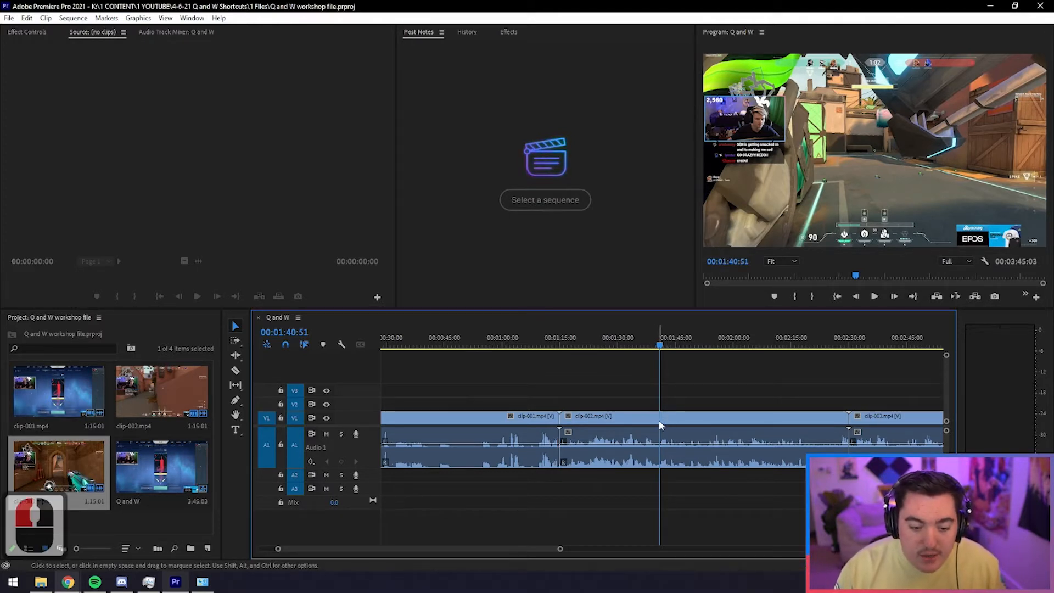
pyautogui.hotkey('ctrl', 'k')
pyautogui.moveTo(640, 394); pyautogui.dragTo(570, 471)
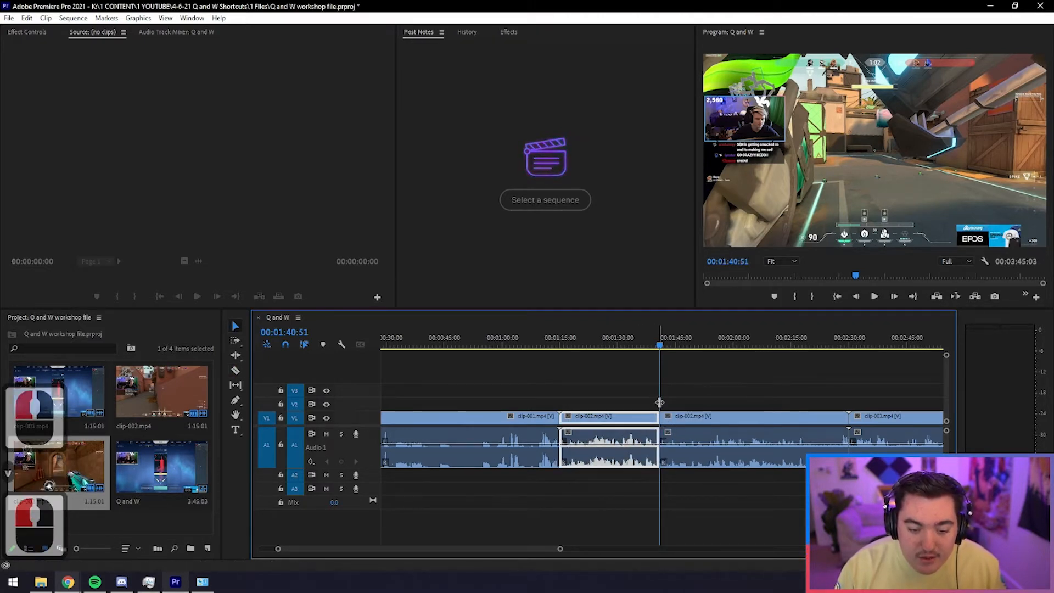
pyautogui.hotkey('ctrl', 'z')
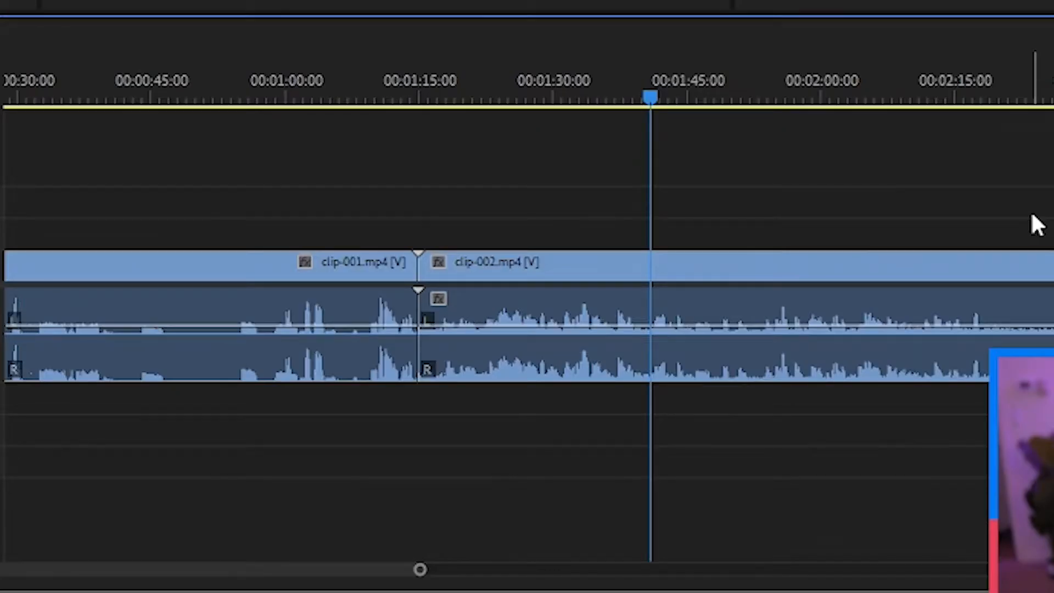
# Step: Try ripple trimming the start of clip-002 up to the playhead in one operation, and undo the trim
pyautogui.press('Up')
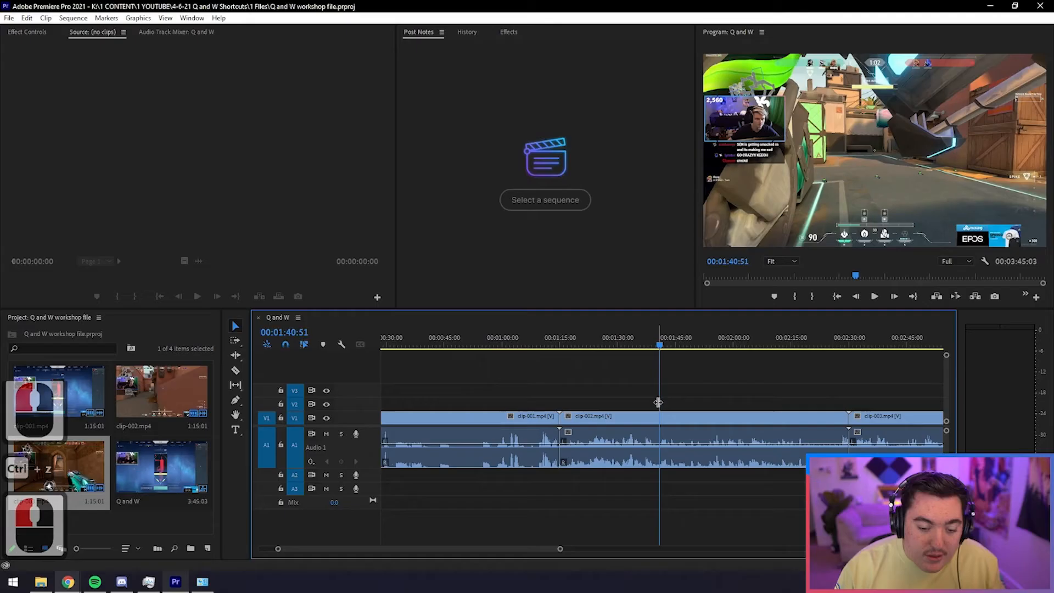
pyautogui.press('Delete')
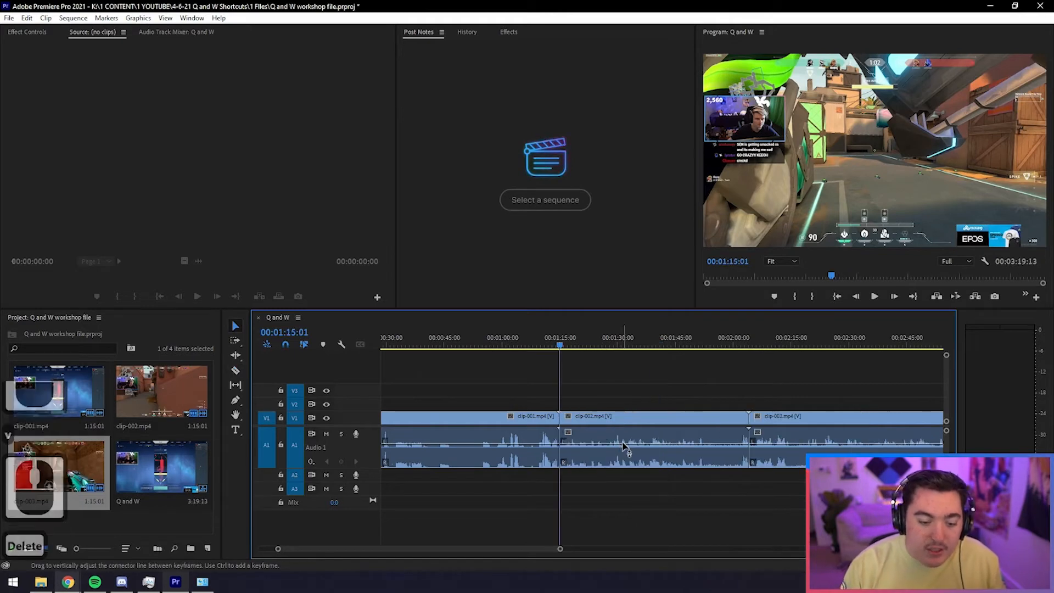
pyautogui.hotkey('ctrl', 'z')
pyautogui.hotkey('ctrl', 'z')
# Step: Place the playhead at 00:01:40:42 over clip-002 and briefly select the edit point between clip-001 and clip-002
pyautogui.click(663, 378)
pyautogui.click(662, 333)
pyautogui.click(660, 336)
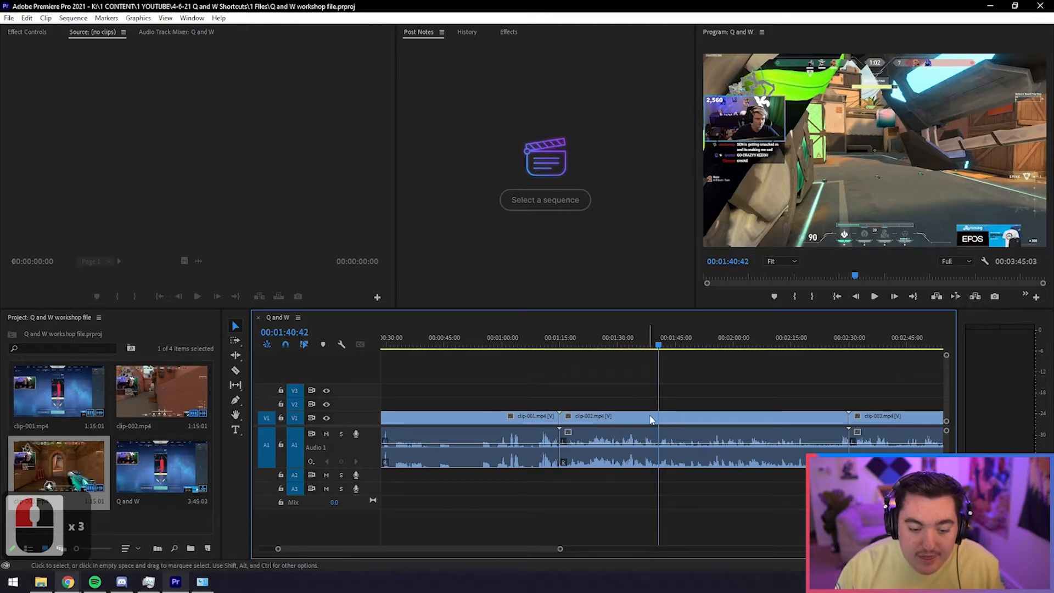
pyautogui.click(557, 416)
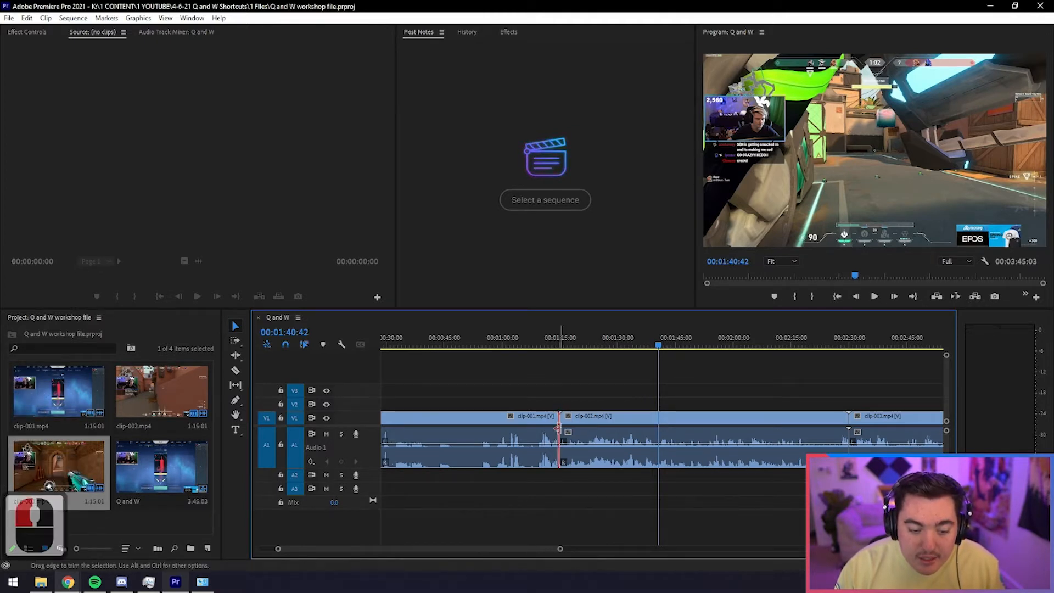
pyautogui.click(643, 477)
# Step: Try cutting clip-002 at about 00:01:27 and ripple trimming from the new cut to the playhead
pyautogui.moveTo(578, 394); pyautogui.dragTo(571, 503)
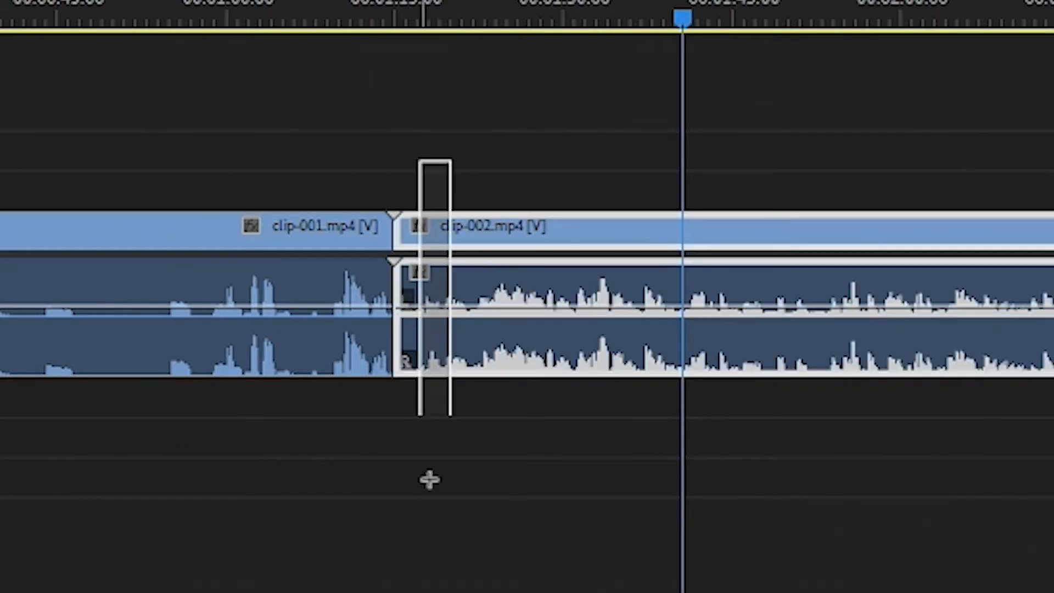
pyautogui.moveTo(429, 480); pyautogui.dragTo(349, 566)
pyautogui.click(519, 169)
pyautogui.press('c')
pyautogui.click(529, 228)
pyautogui.press('v')
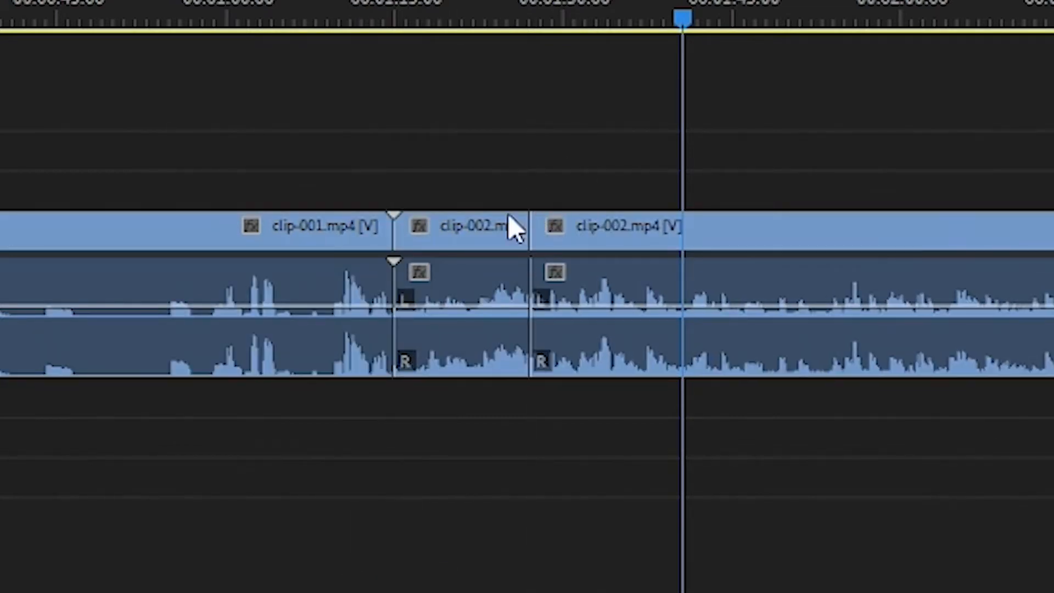
pyautogui.press('q')
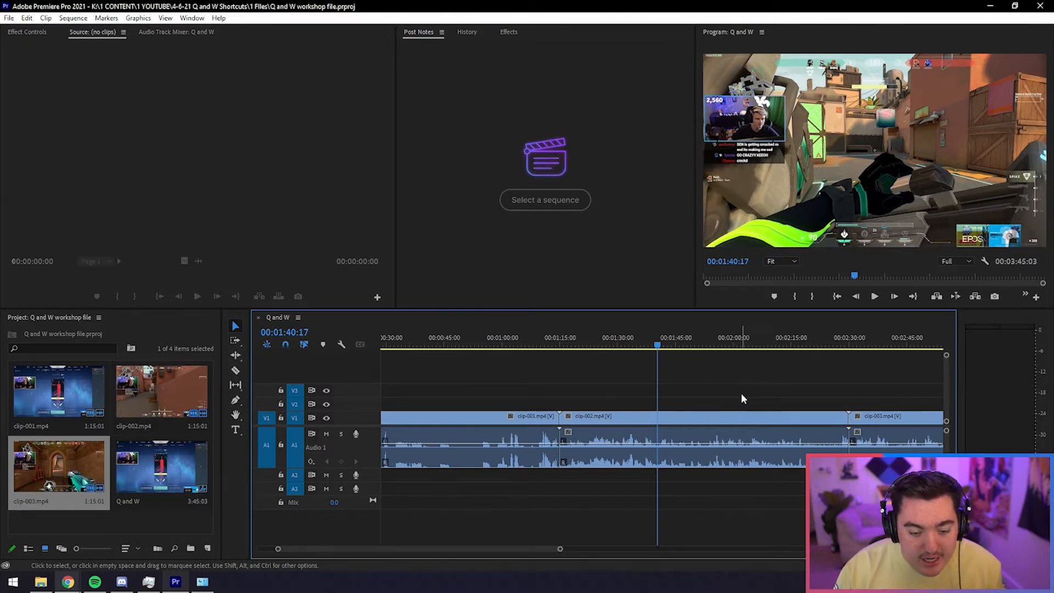
# Step: Try splitting clip-002 at the playhead and ripple deleting the section after the cut, undoing both edits
pyautogui.click(656, 415)
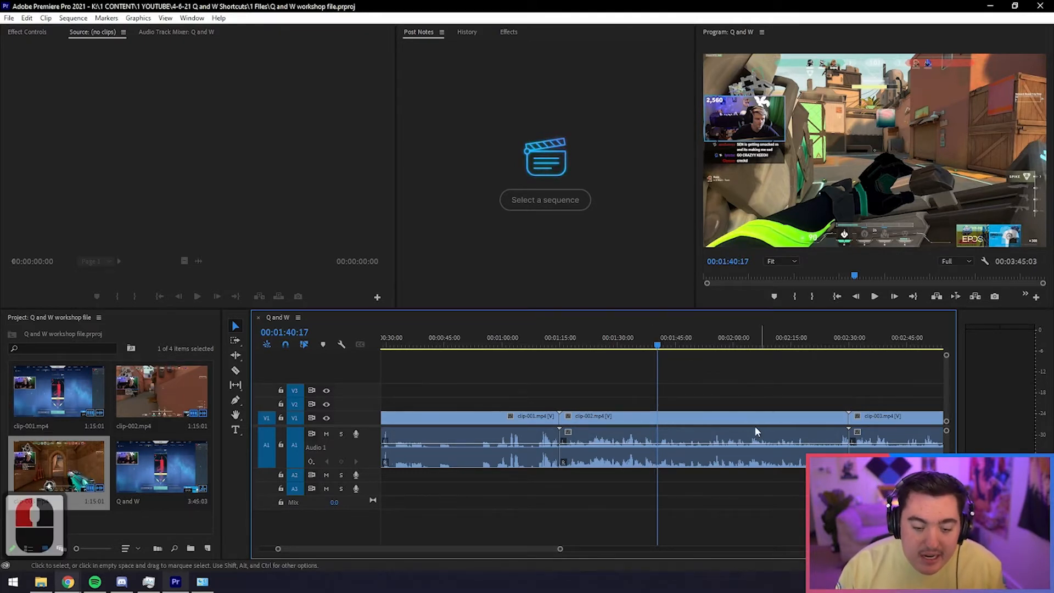
pyautogui.press('c')
pyautogui.click(658, 416)
pyautogui.press('v')
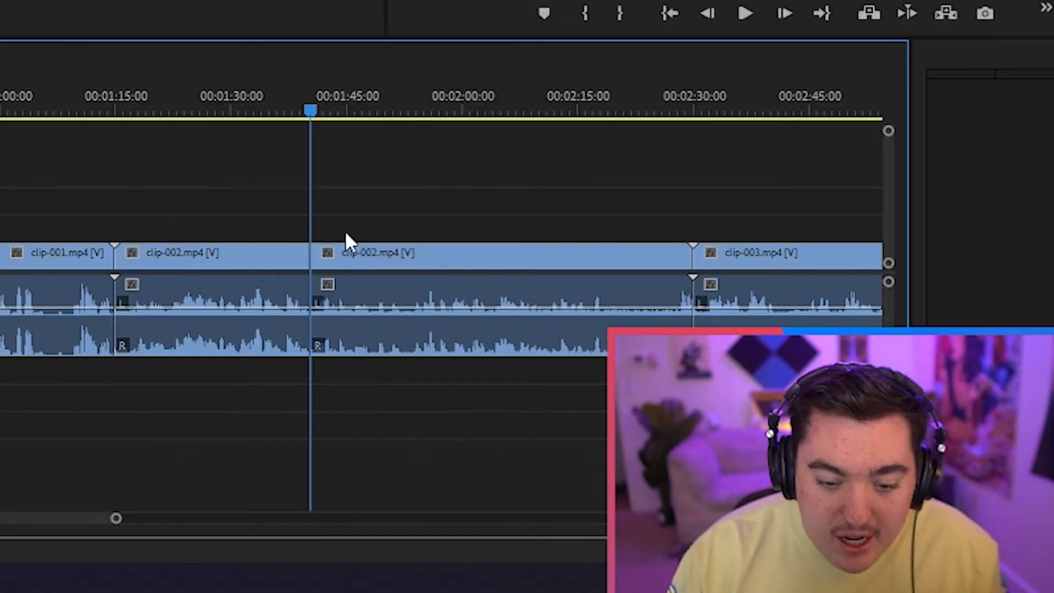
pyautogui.moveTo(490, 177); pyautogui.dragTo(446, 370)
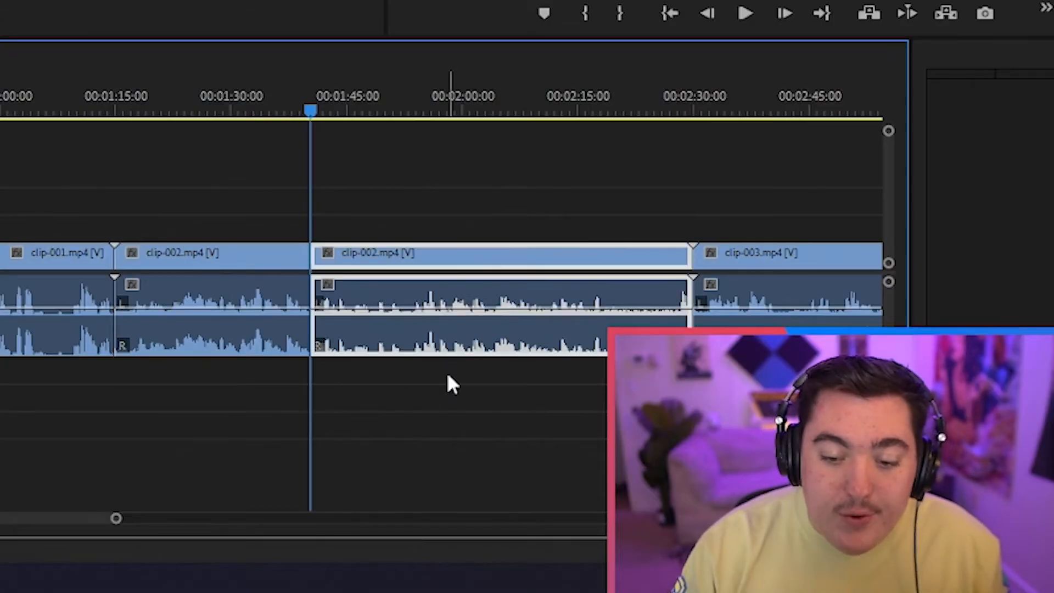
pyautogui.hotkey('shift', 'Delete')
pyautogui.hotkey('ctrl', 'z')
pyautogui.hotkey('ctrl', 'z')
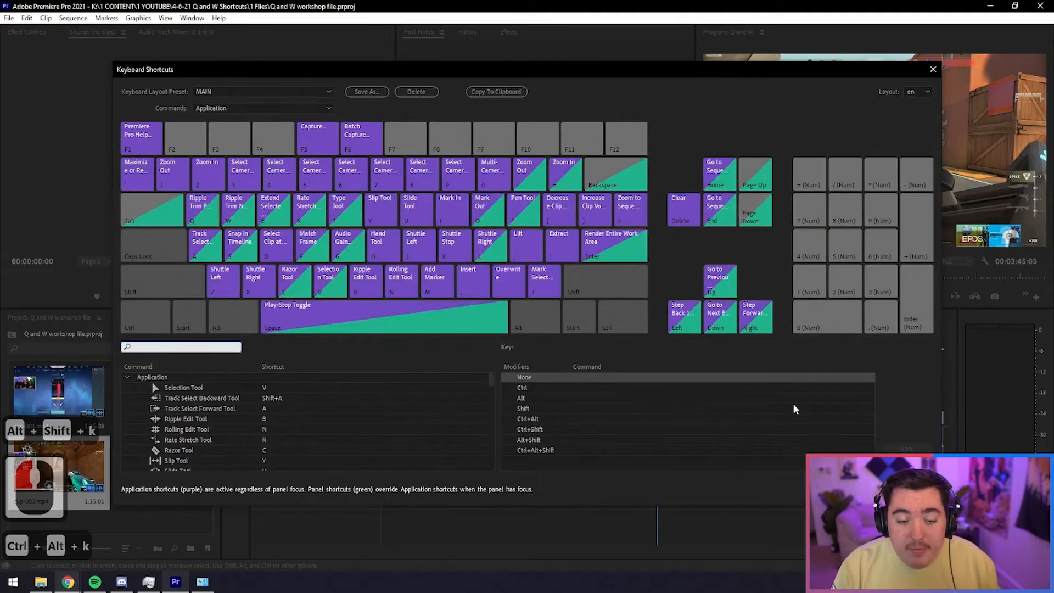
# Step: Examine the command assigned to the Q key in the Keyboard Shortcuts window
pyautogui.click(215, 212)
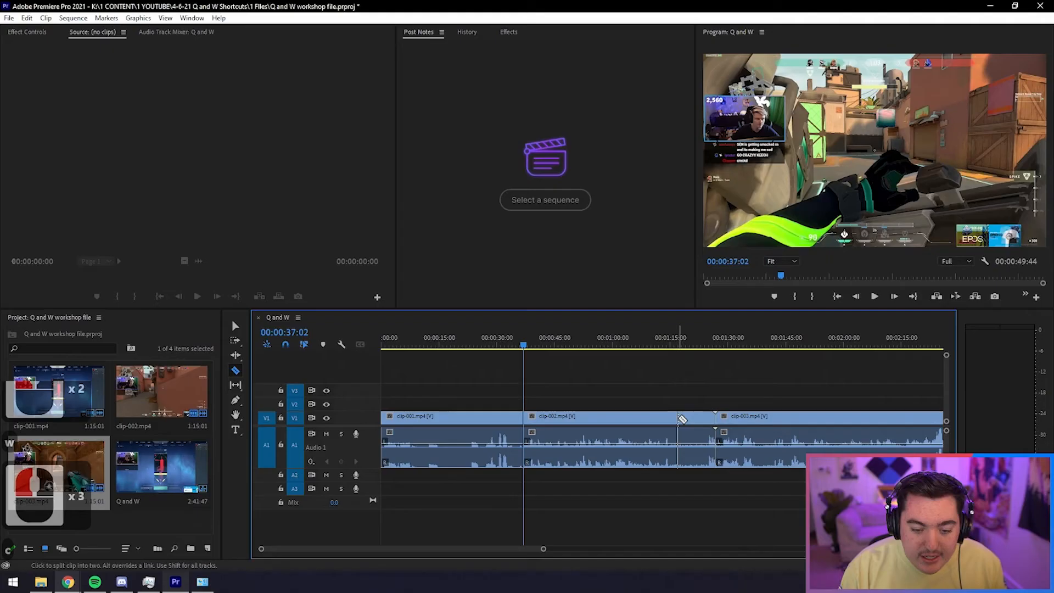
# Step: Cut only the video of clip-002 at about 00:01:17, leaving its linked audio uncut
pyautogui.click(694, 388)
pyautogui.keyDown('alt'); pyautogui.click(693, 403); pyautogui.keyUp('alt')
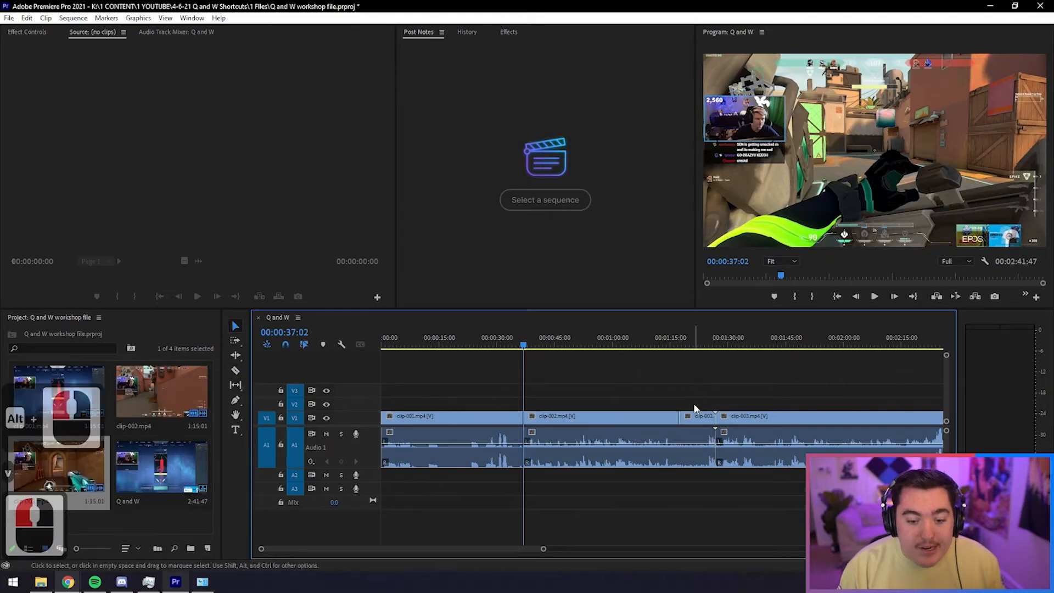
pyautogui.scroll(6, 694, 403)
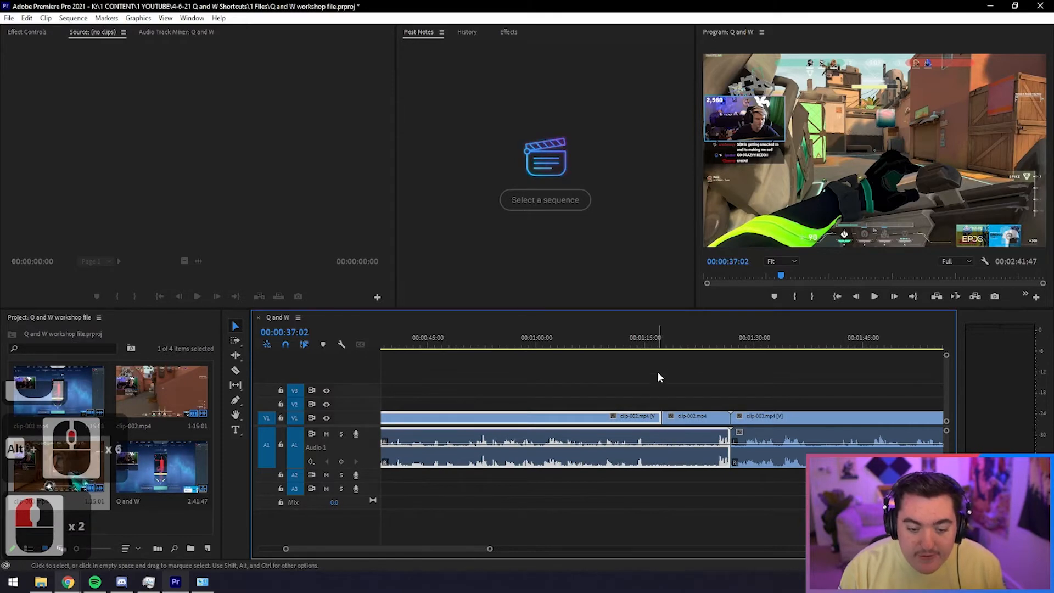
pyautogui.doubleClick(695, 474)
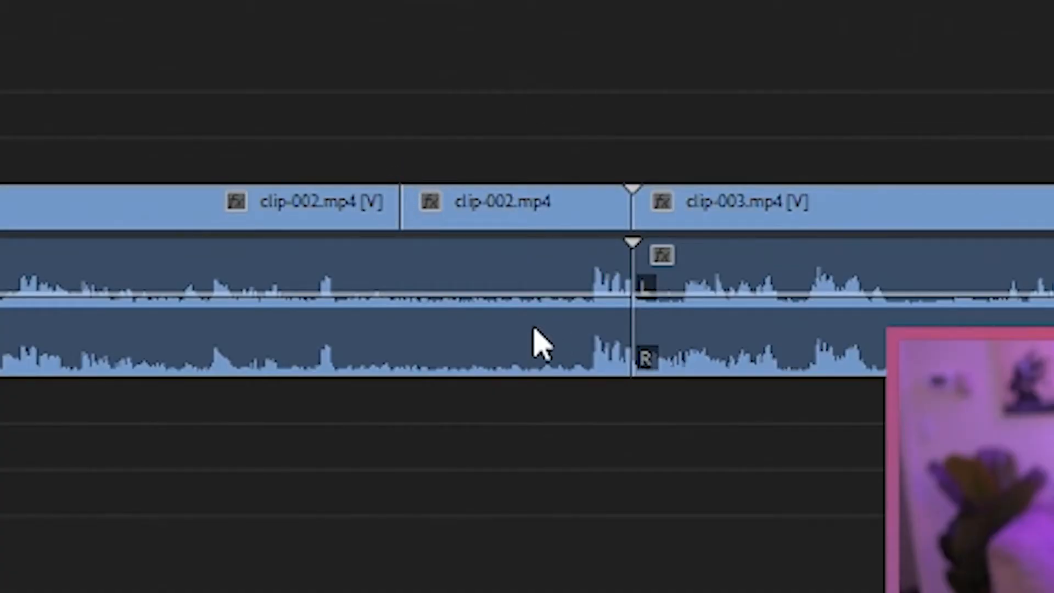
# Step: Cut only the audio of clip-002 between the video cut and the start of clip-003
pyautogui.press('c')
pyautogui.click(542, 330)
pyautogui.press('v')
# Step: Place the playhead at 00:01:20:19 between the two cuts, and briefly select clip-003's start and the audio cut
pyautogui.moveTo(458, 1); pyautogui.dragTo(474, 1)
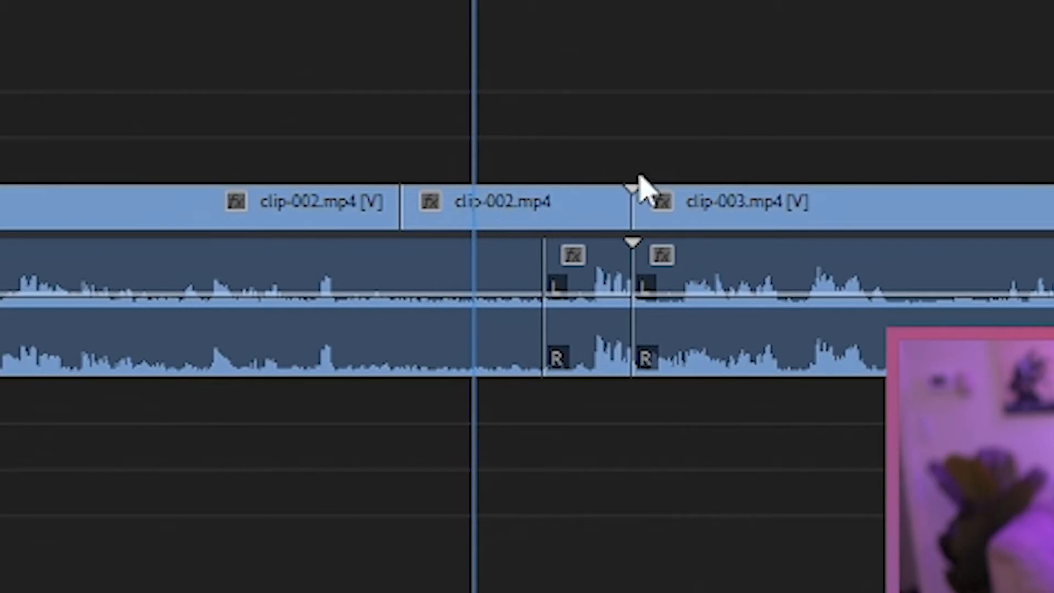
pyautogui.click(645, 207)
pyautogui.click(823, 134)
pyautogui.click(549, 263)
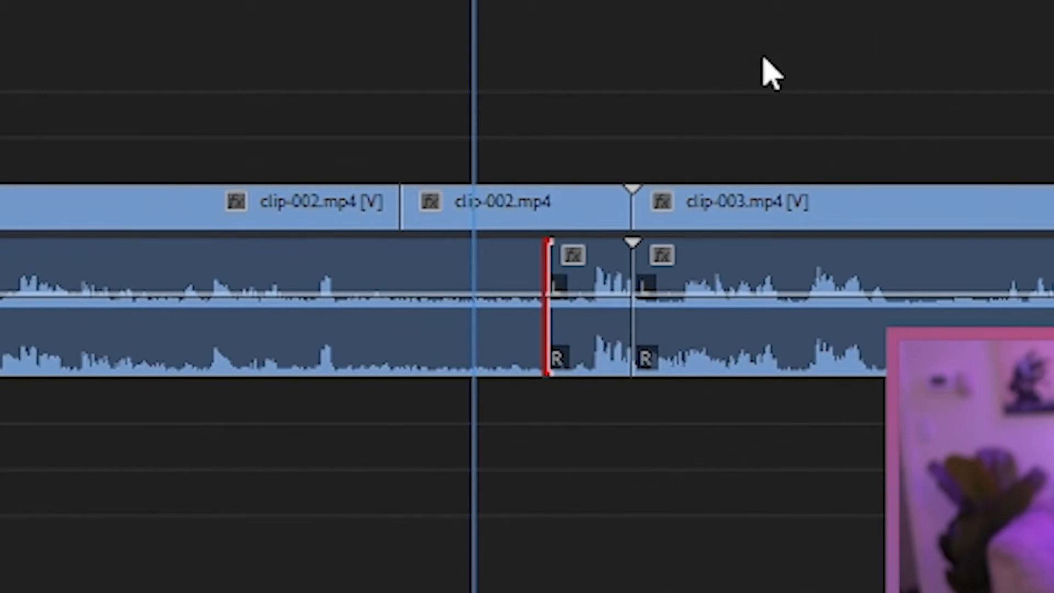
pyautogui.click(770, 91)
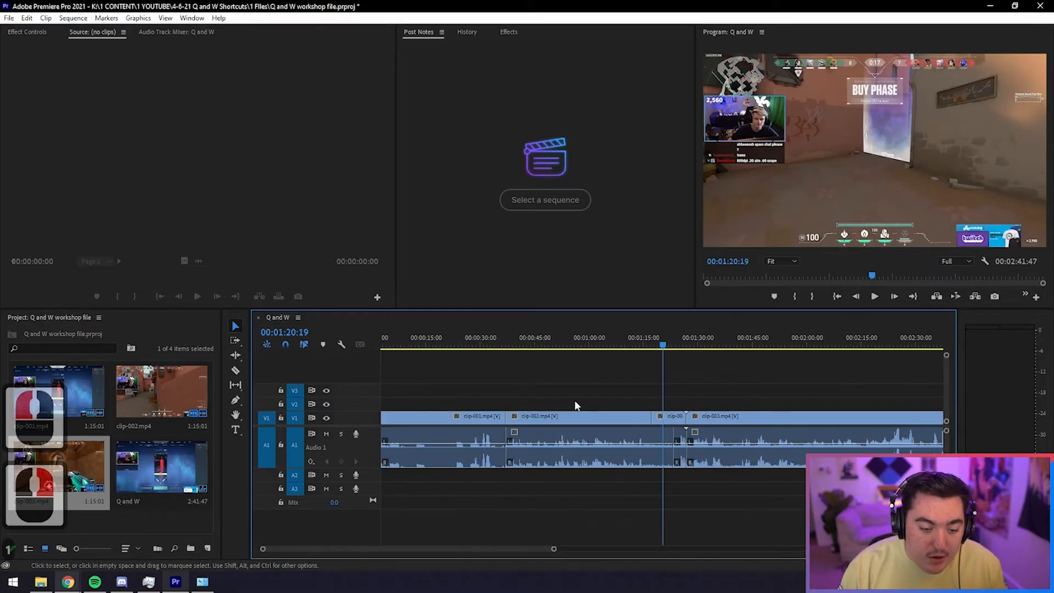
# Step: Select clip-002's start and its video cut in turn, clear the selection, and ripple trim the previous edit to the playhead
pyautogui.click(507, 433)
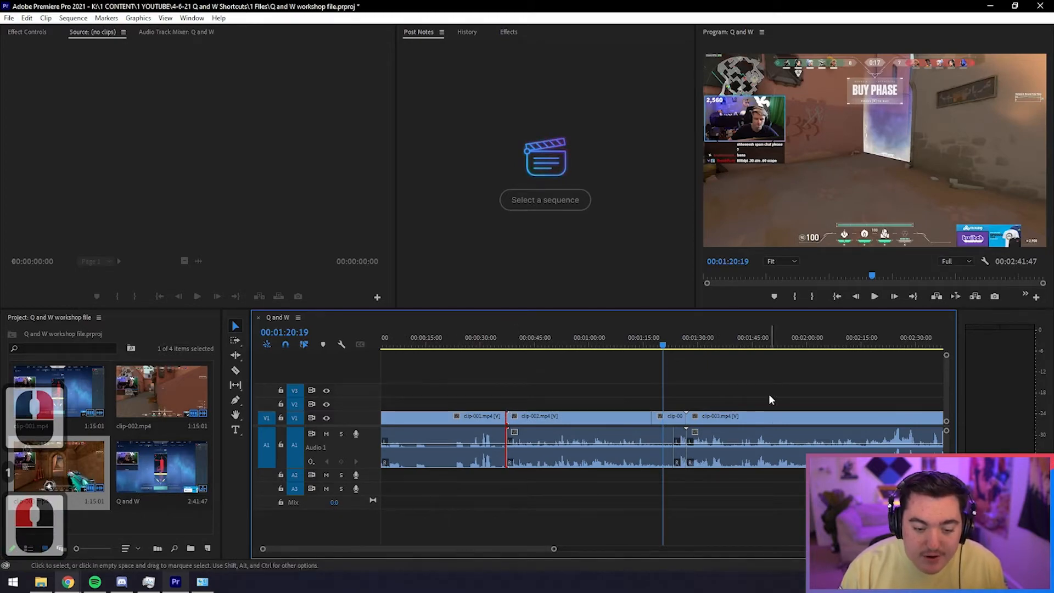
pyautogui.click(651, 417)
pyautogui.click(765, 377)
pyautogui.press('q')
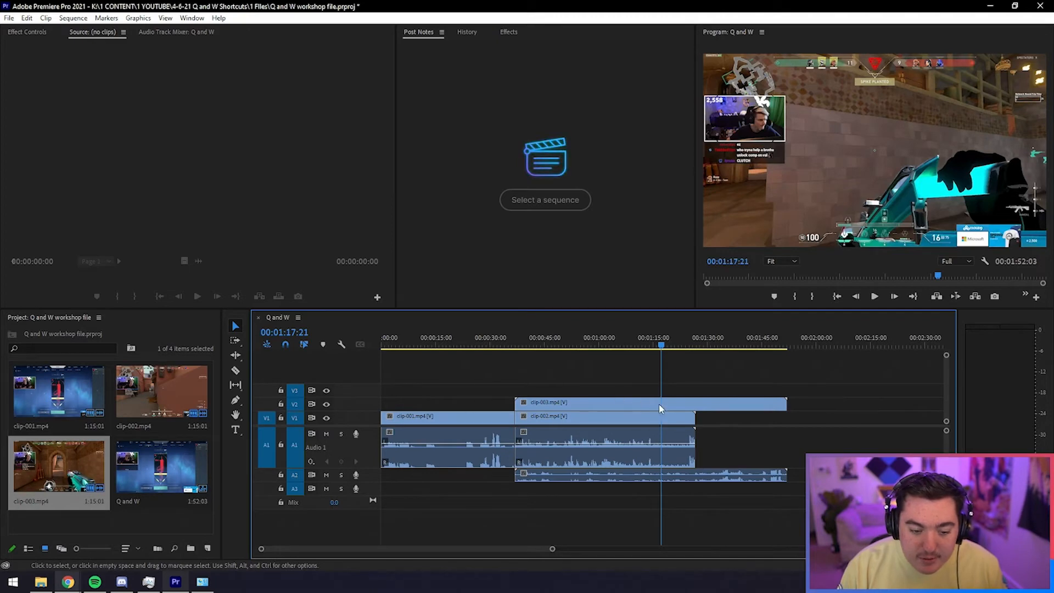
# Step: Try ripple trimming the previous edit to the playhead with clip-003 stacked directly above clip-002
pyautogui.click(511, 417)
pyautogui.click(584, 388)
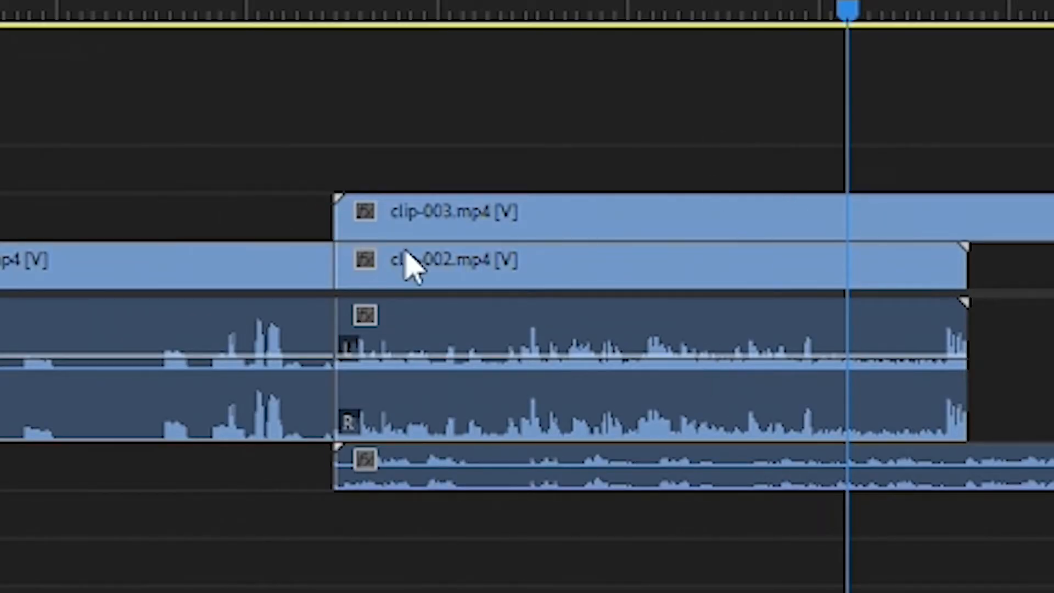
pyautogui.press('q')
pyautogui.hotkey('ctrl', 'z')
pyautogui.hotkey('ctrl', 'z')
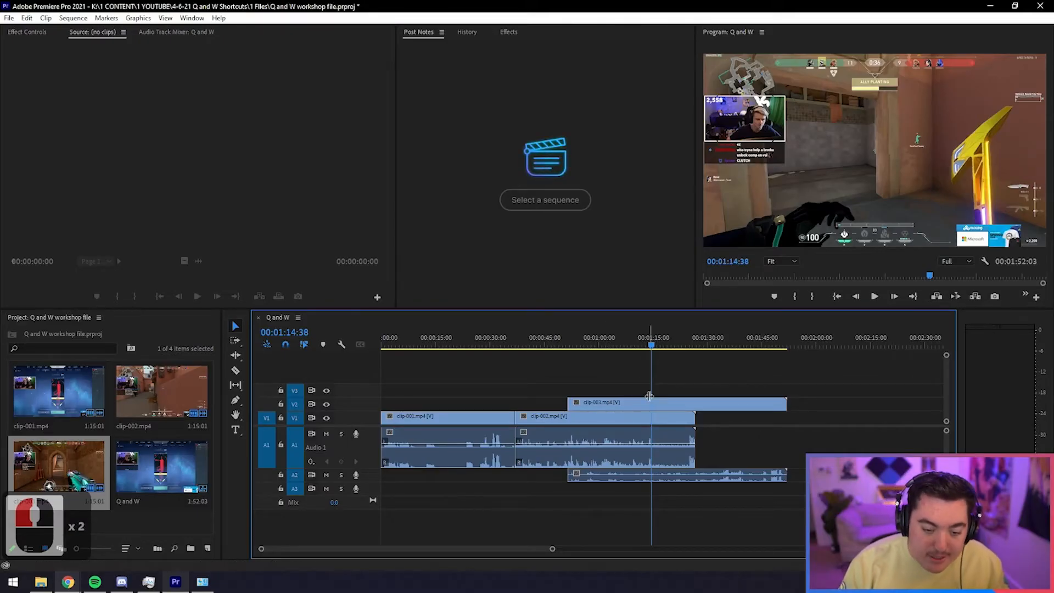
# Step: Compare the edit points around the playhead by selecting clip-003's start, clip-002's start and clip-002's end in turn
pyautogui.click(572, 405)
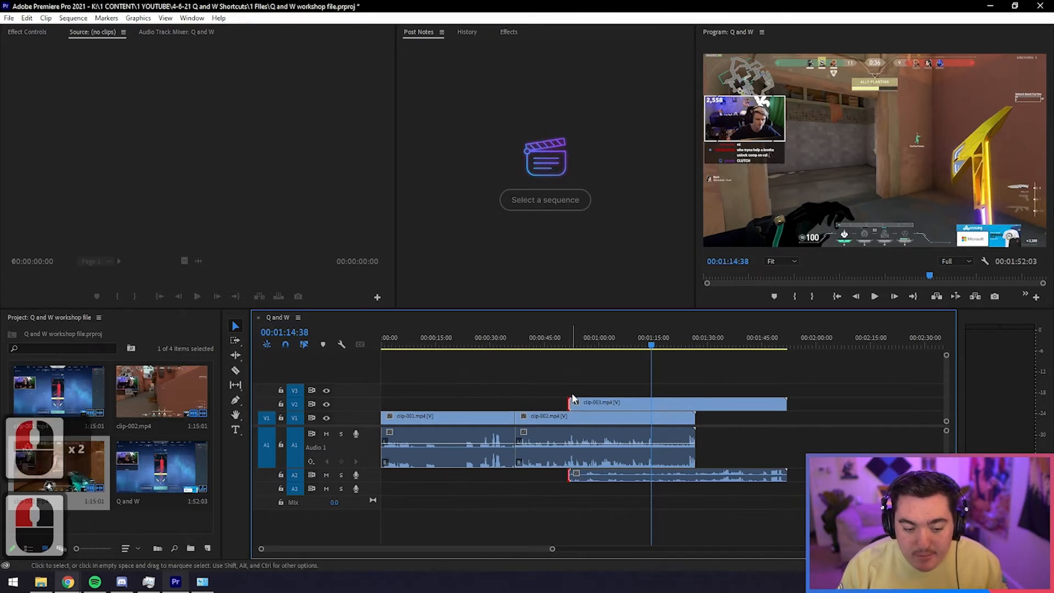
pyautogui.click(514, 418)
pyautogui.click(715, 376)
pyautogui.click(571, 403)
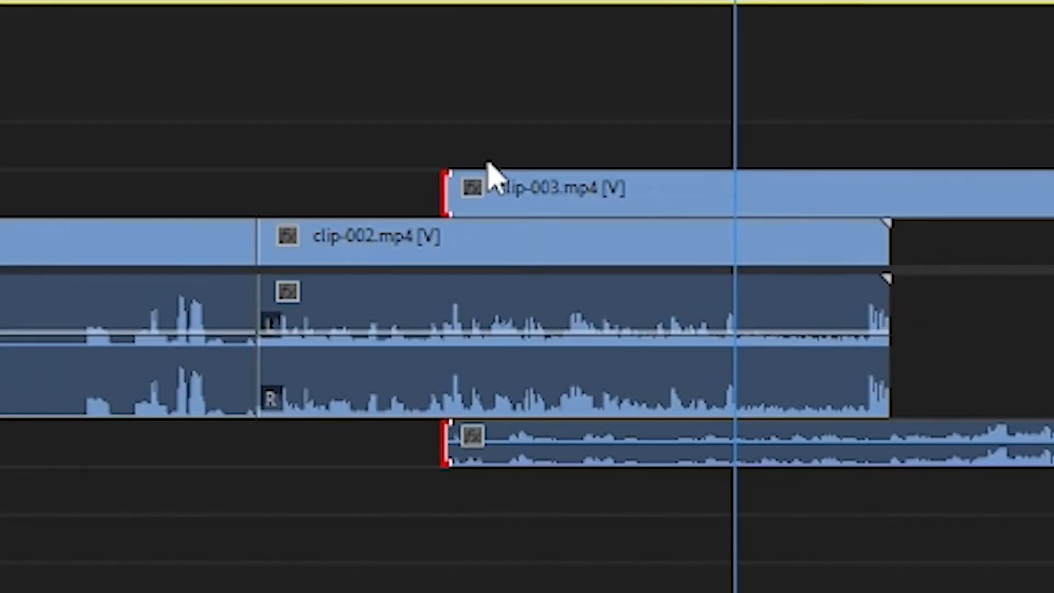
pyautogui.click(980, 100)
pyautogui.click(890, 237)
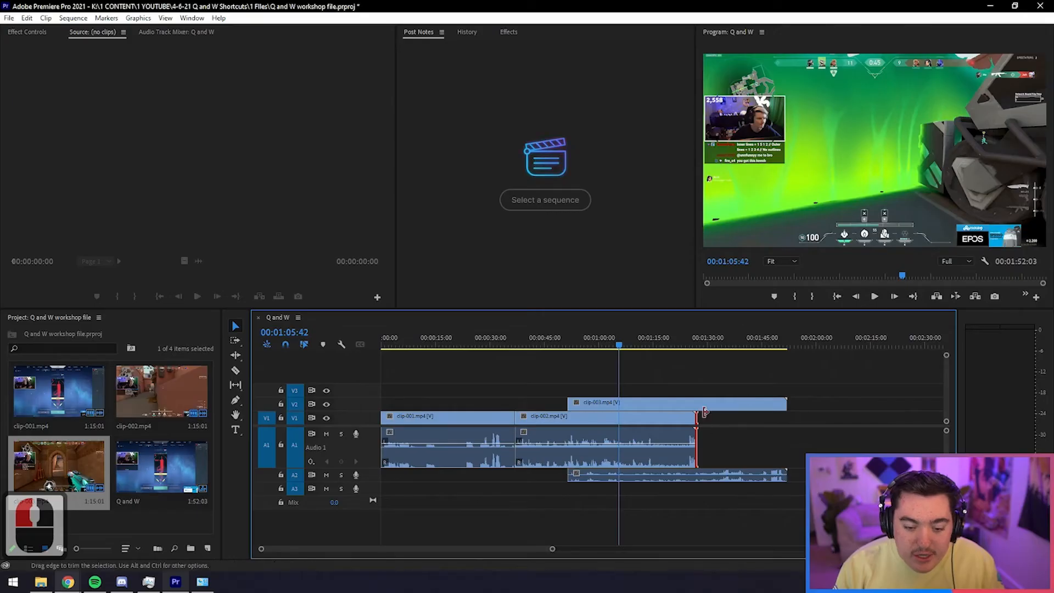
# Step: Select clip-002's end edit, then select clip-003 and clip-002 in turn to compare the clips that cross the playhead
pyautogui.doubleClick(699, 419)
pyautogui.moveTo(622, 347); pyautogui.dragTo(624, 348)
pyautogui.click(619, 345)
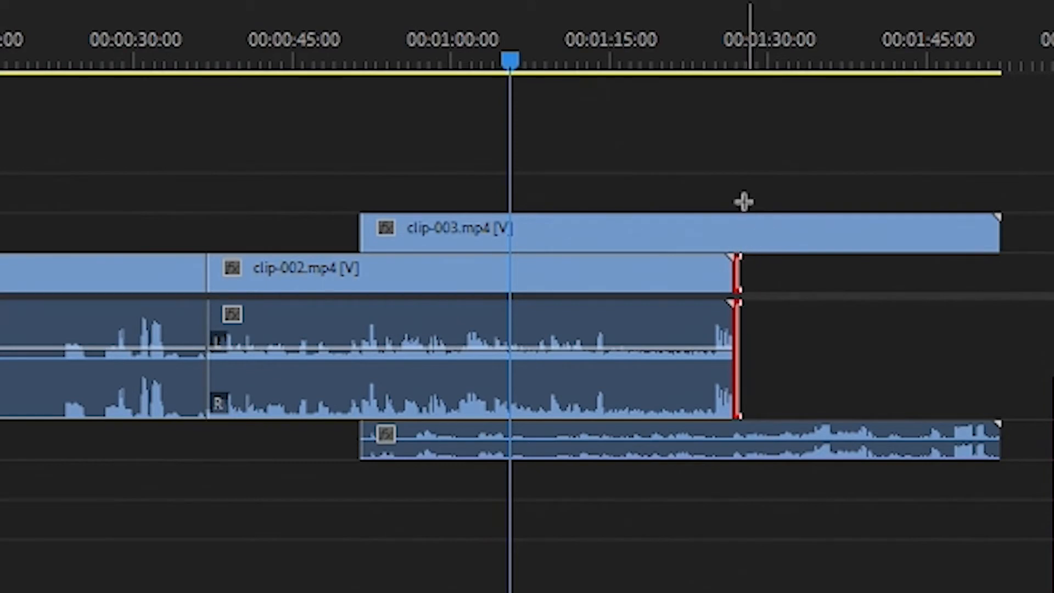
pyautogui.moveTo(738, 199); pyautogui.dragTo(1053, 278)
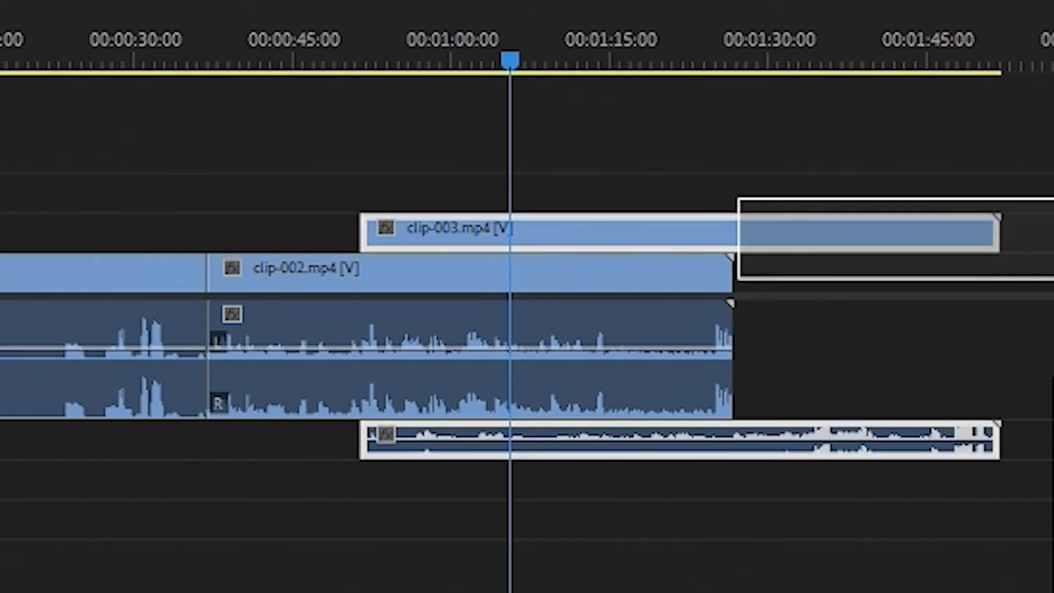
pyautogui.moveTo(1053, 278); pyautogui.dragTo(1053, 277)
pyautogui.moveTo(835, 274); pyautogui.dragTo(517, 404)
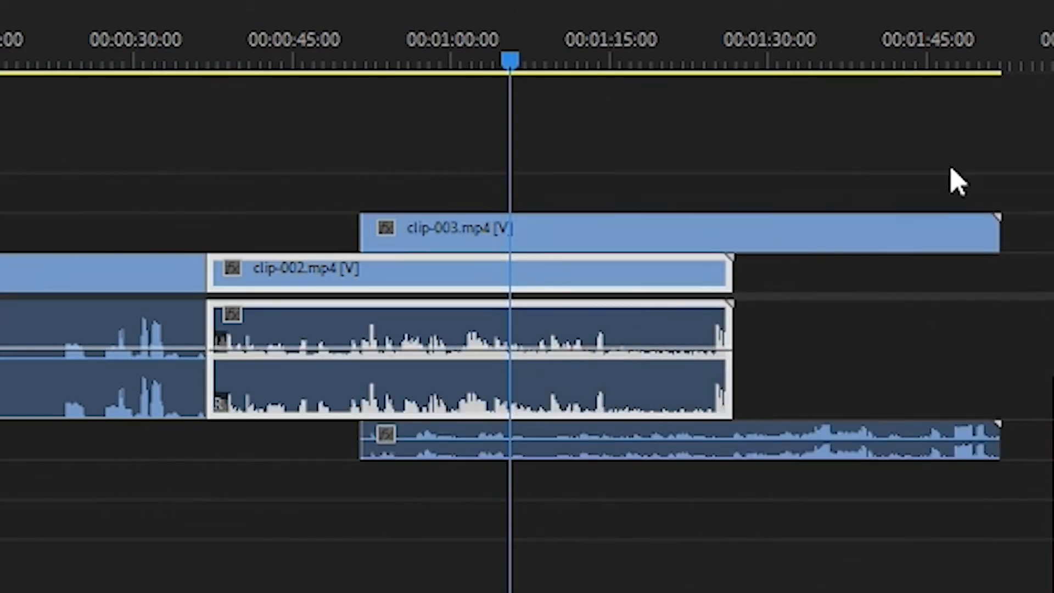
# Step: Try ripple trimming the next edit to the playhead at 00:01:05:42 with nothing selected, and undo the trim
pyautogui.click(927, 162)
pyautogui.press('w')
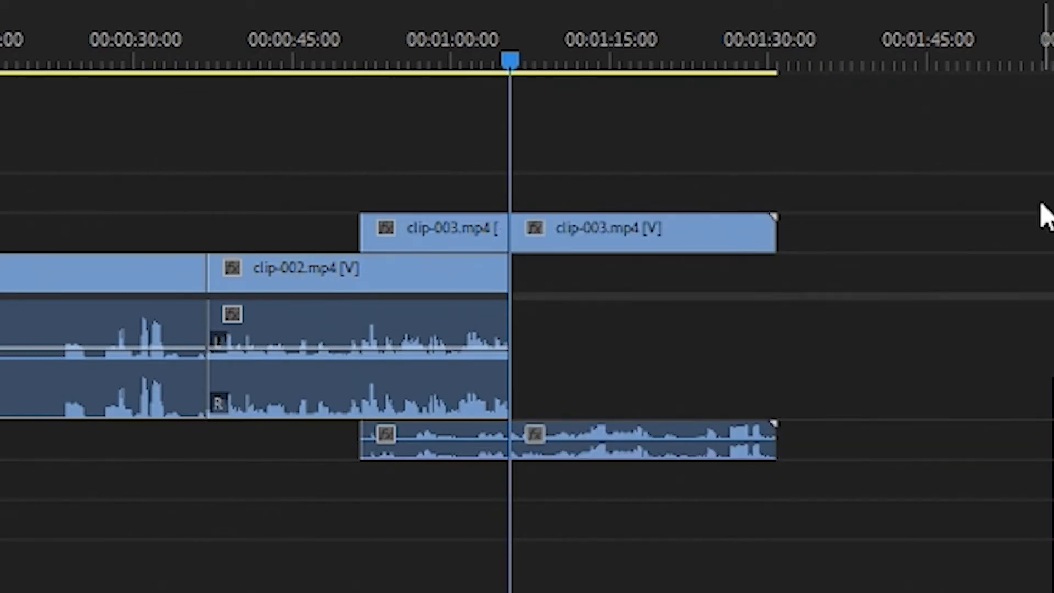
pyautogui.hotkey('ctrl', 'z')
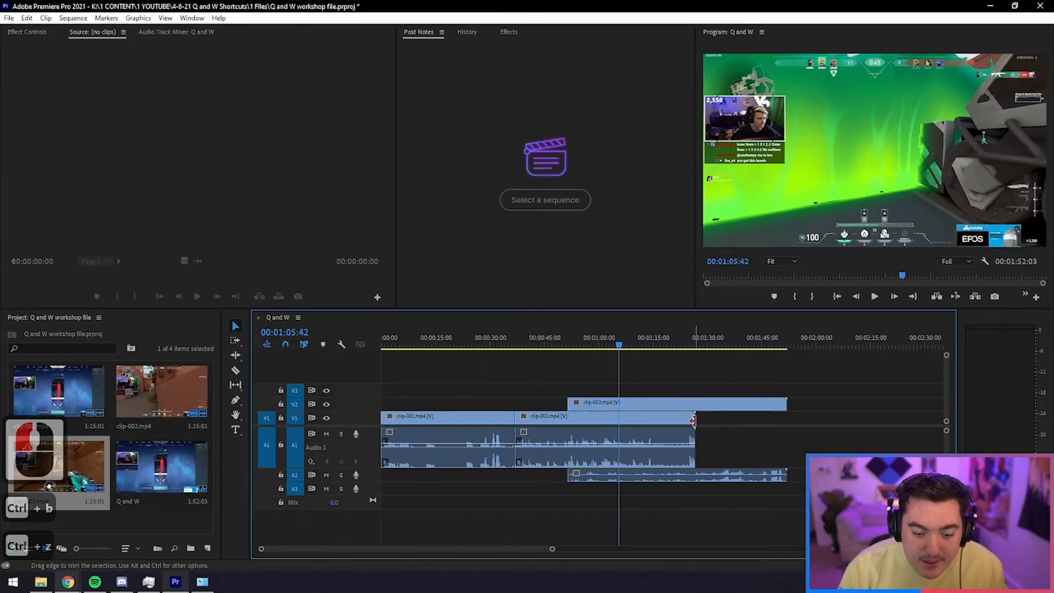
# Step: Compare the edits around the playhead by selecting clip-002's end and clip-003's start in turn, and clear the selection
pyautogui.click(693, 421)
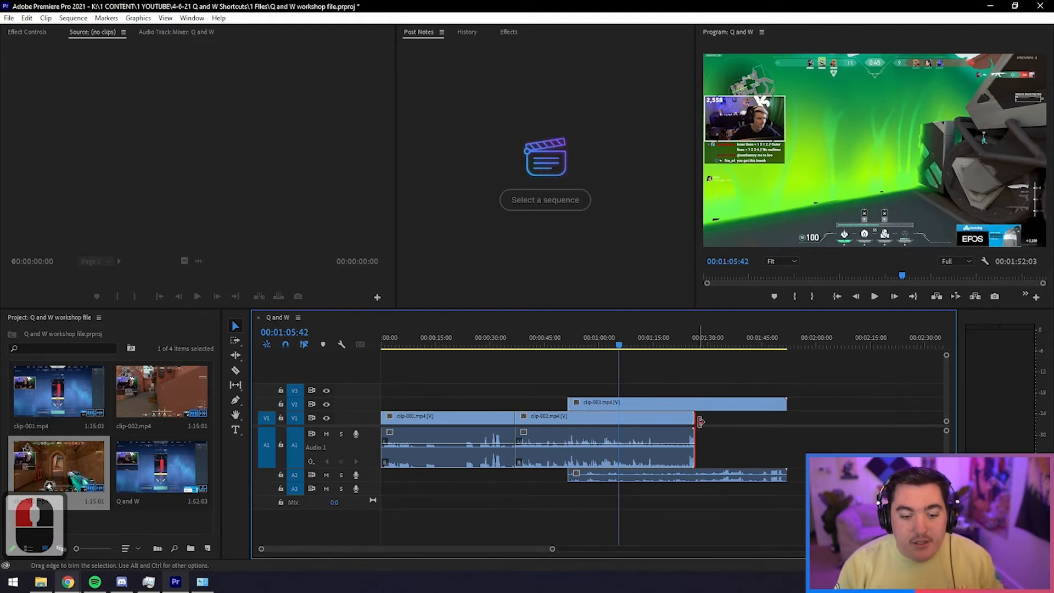
pyautogui.click(570, 404)
pyautogui.click(694, 418)
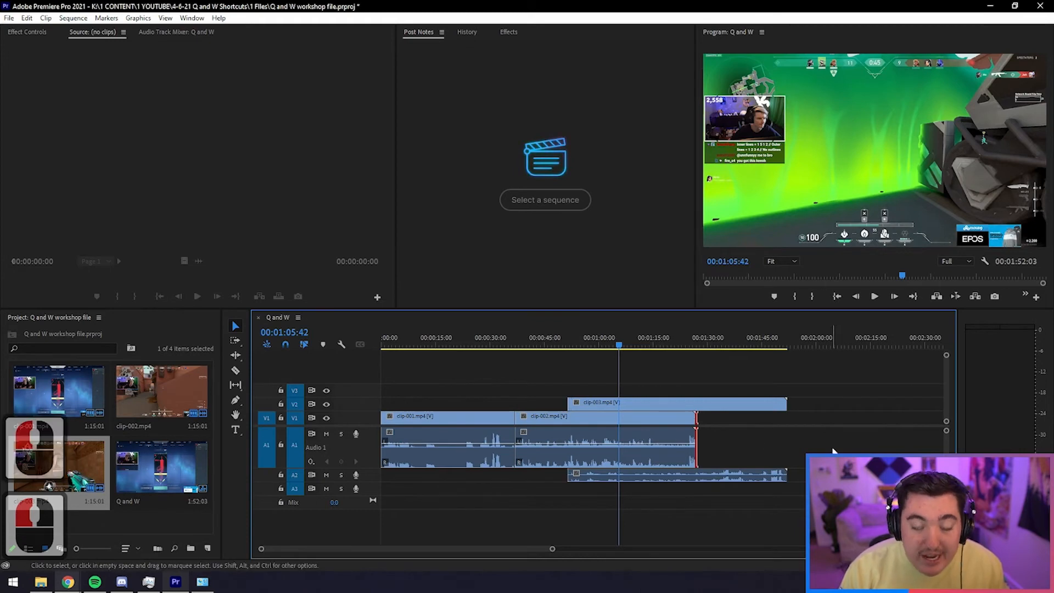
pyautogui.moveTo(695, 368); pyautogui.dragTo(628, 494)
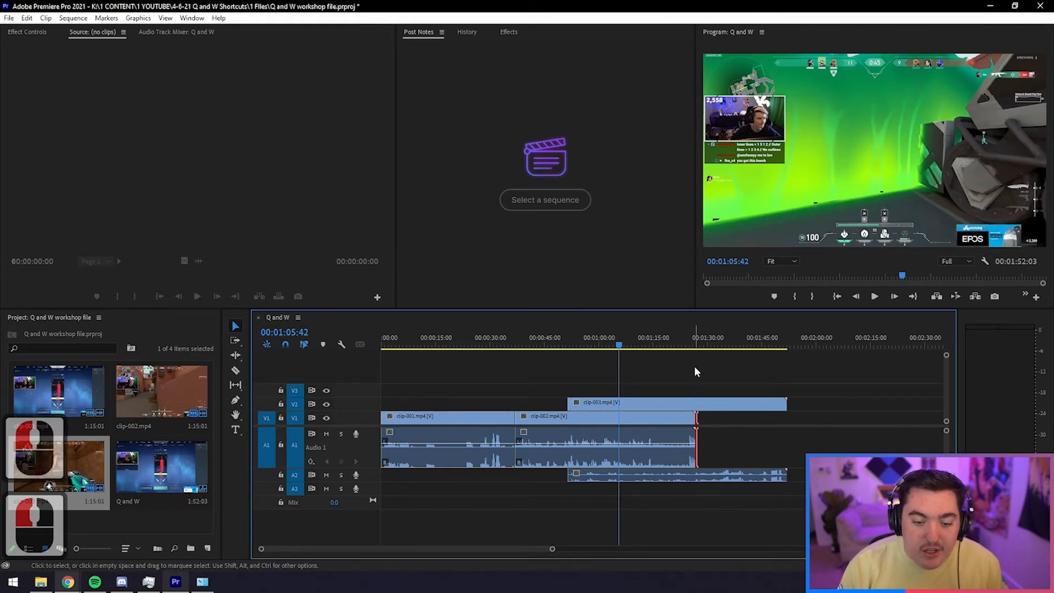
pyautogui.moveTo(558, 522); pyautogui.dragTo(526, 537)
# Step: Turn off track targeting and sync lock for audio track A3
pyautogui.click(760, 27)
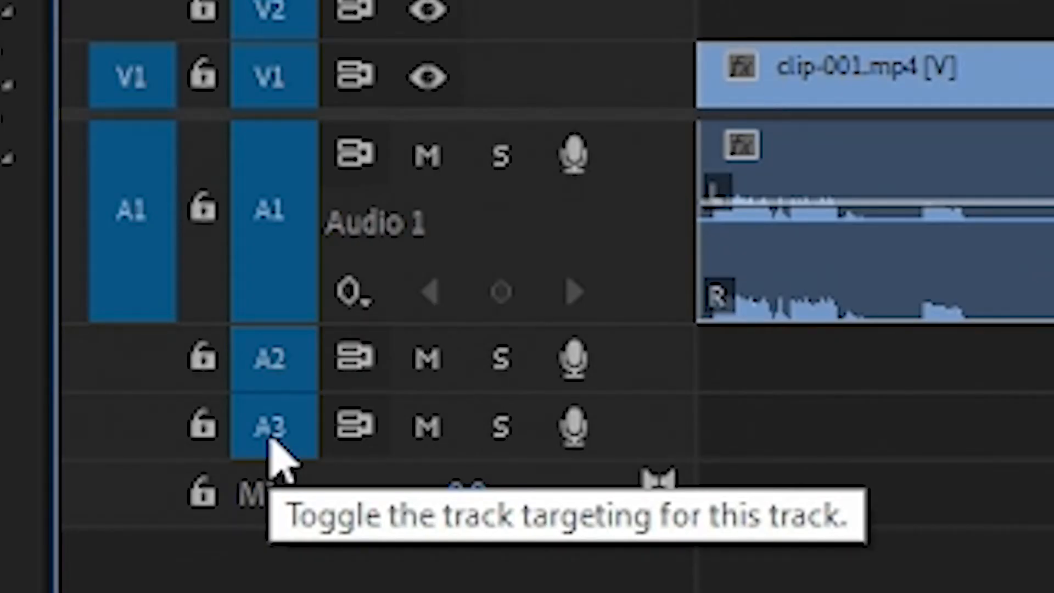
pyautogui.click(271, 434)
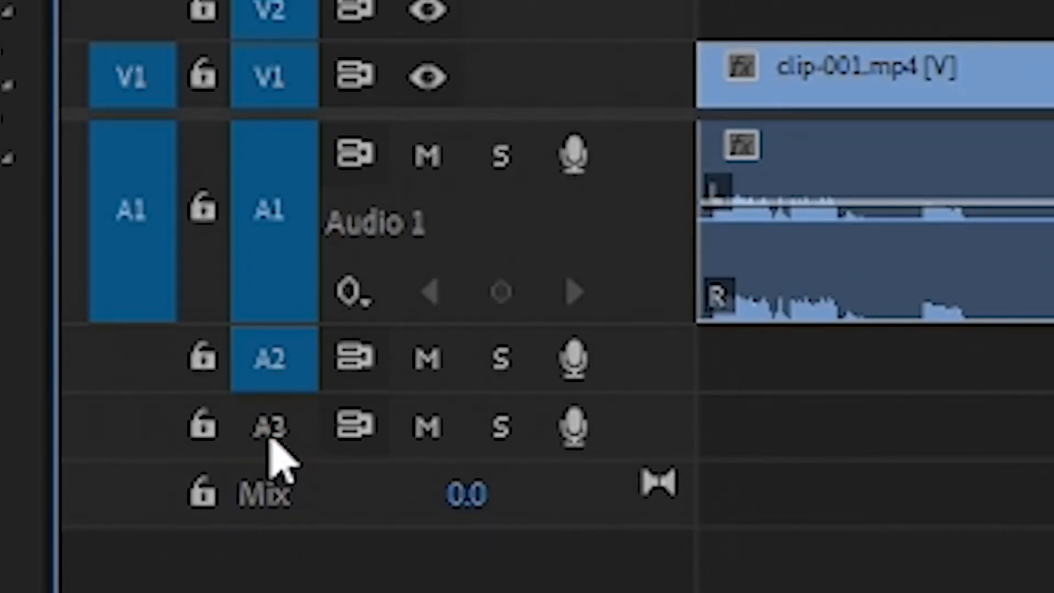
pyautogui.click(353, 426)
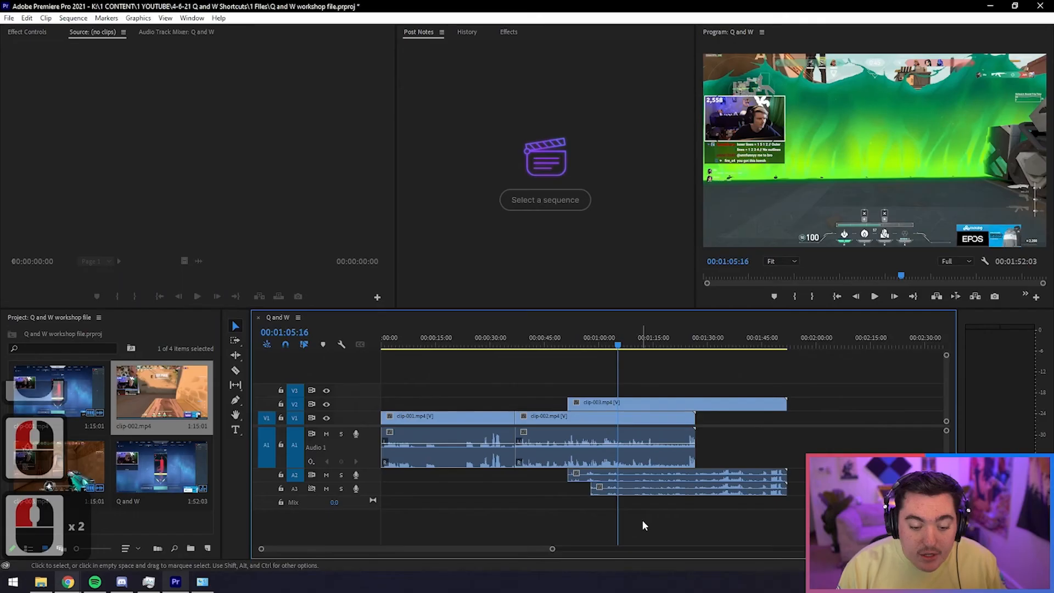
# Step: Select clip-003's start, try ripple trimming the previous edit to the playhead with the extra audio clip on A3, and undo the trim
pyautogui.click(628, 492)
pyautogui.click(658, 514)
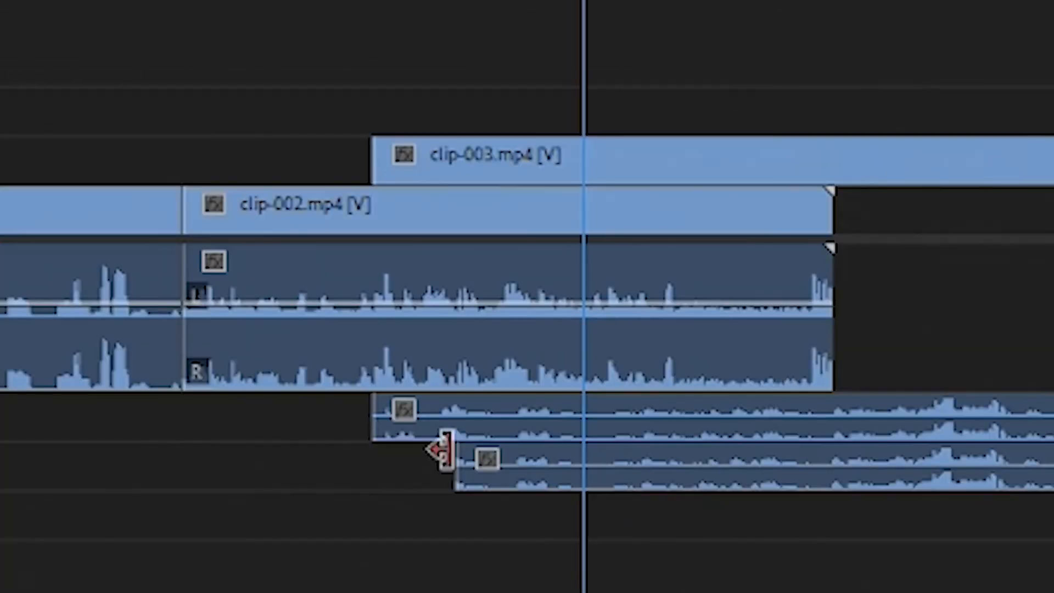
pyautogui.click(383, 418)
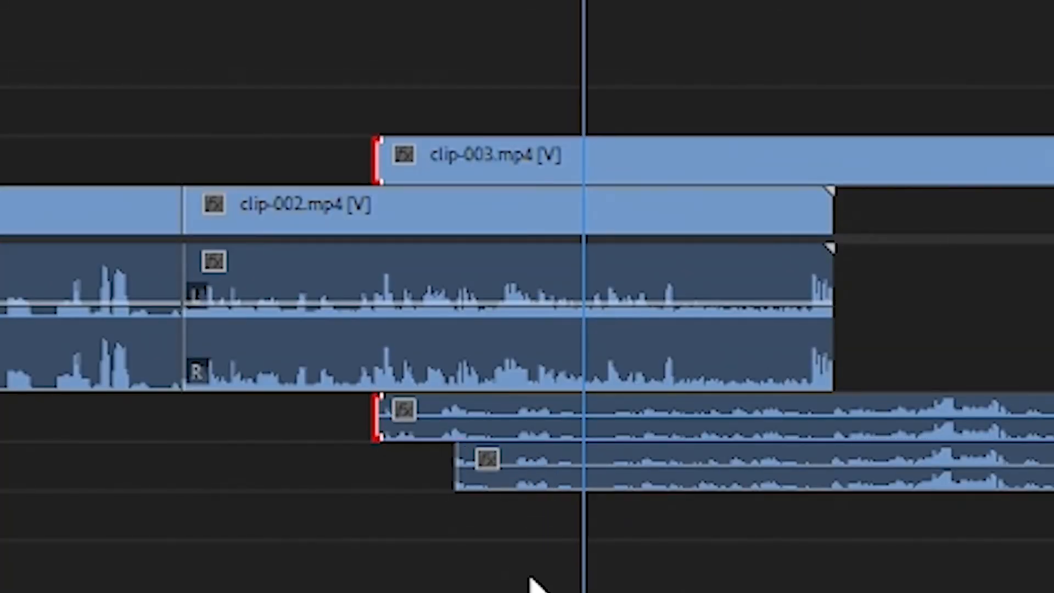
pyautogui.press('q')
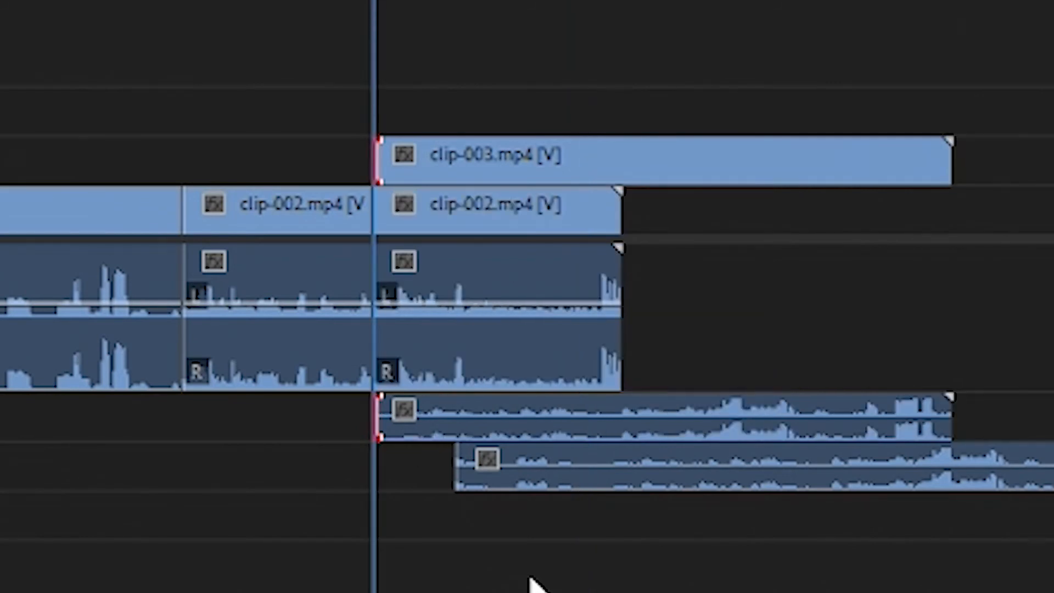
pyautogui.hotkey('ctrl', 'z')
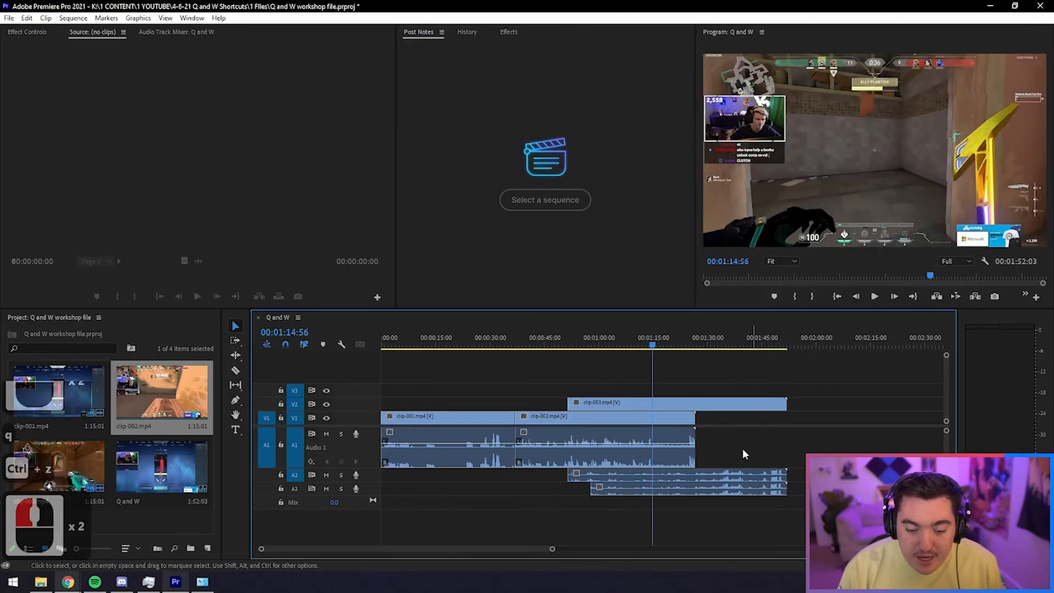
# Step: Trim the A3 audio clip's end back to about 00:01:22, and select its end and clip-002's end to compare them
pyautogui.moveTo(788, 488); pyautogui.dragTo(675, 491)
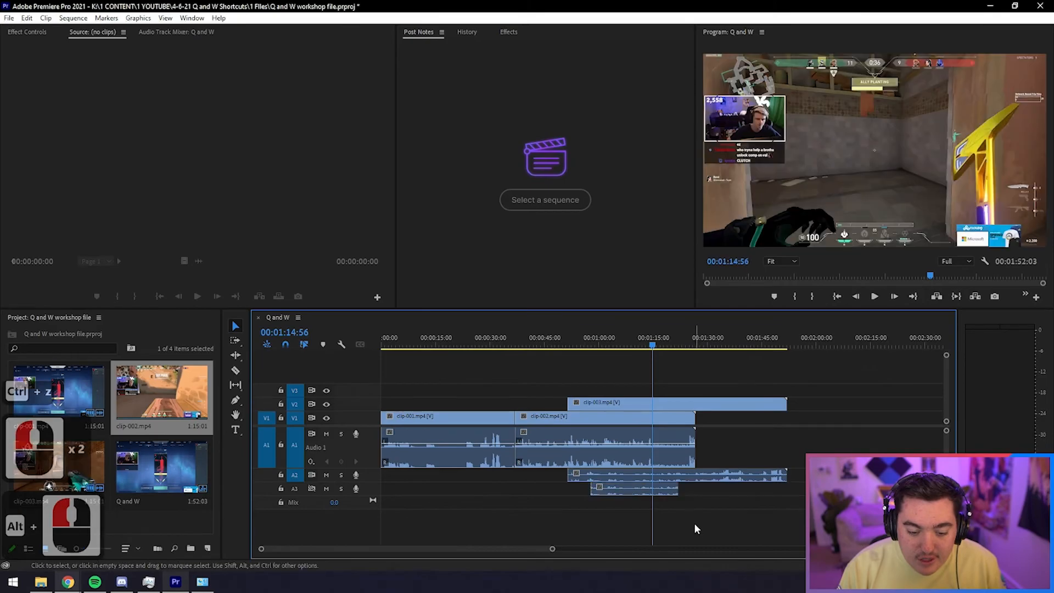
pyautogui.click(715, 537)
pyautogui.click(630, 490)
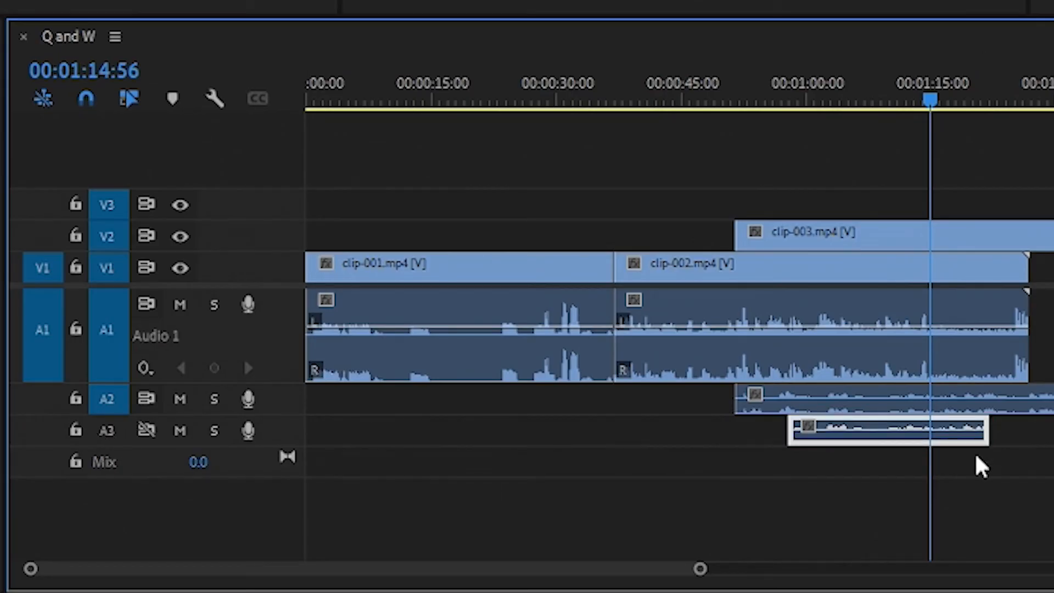
pyautogui.click(980, 463)
pyautogui.click(996, 431)
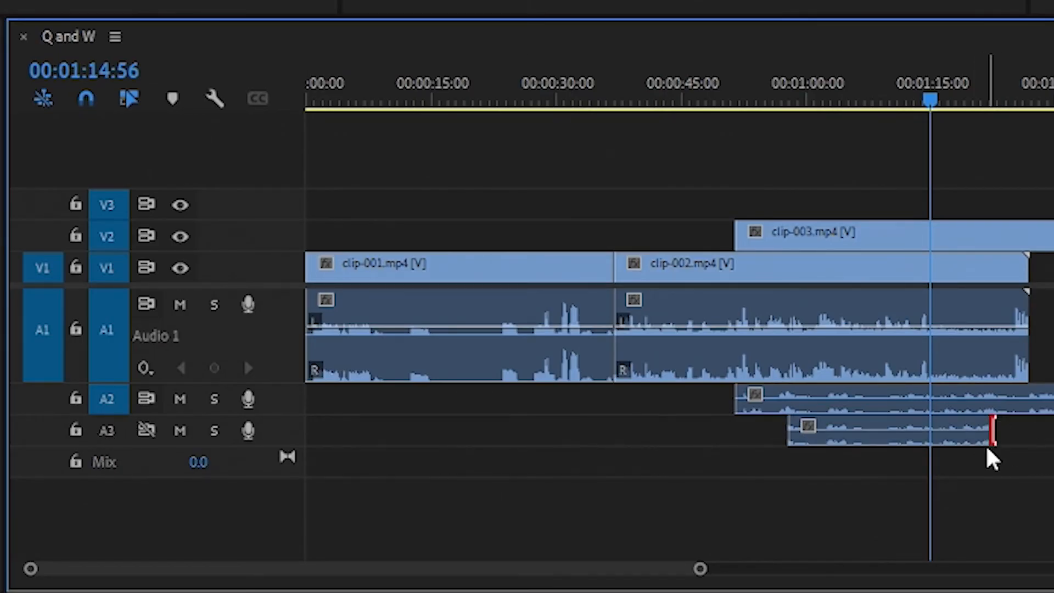
pyautogui.click(1032, 341)
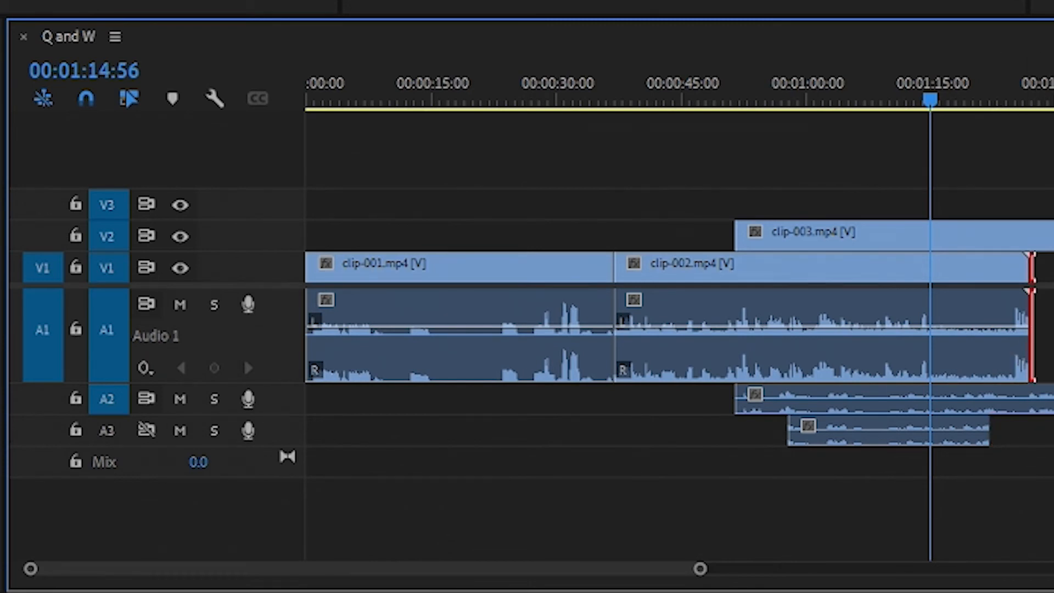